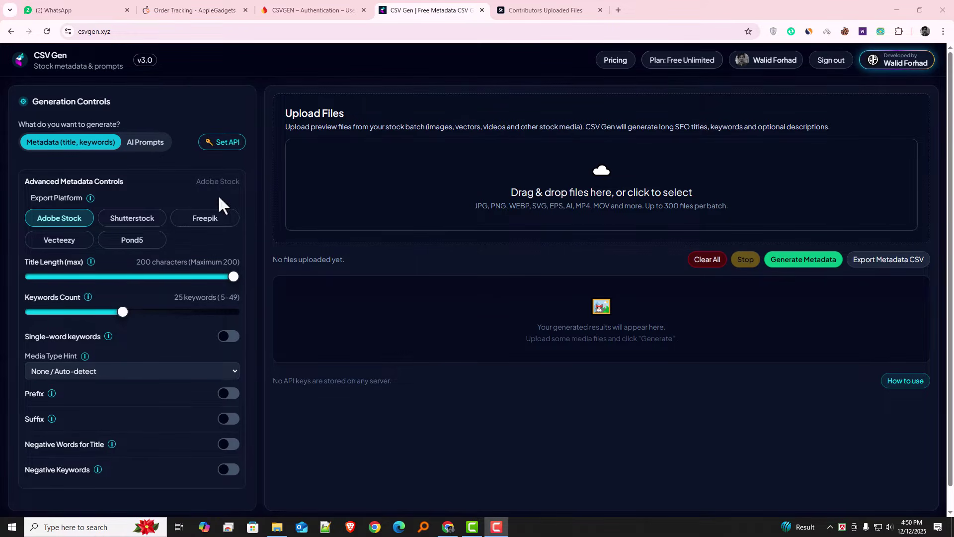
{"action": "scroll", "coordinate": [675, 230], "scroll_direction": "down", "scroll_amount": 1}
{"action": "scroll", "coordinate": [675, 234], "scroll_direction": "up", "scroll_amount": 1}
{"action": "double_click", "coordinate": [324, 127]}
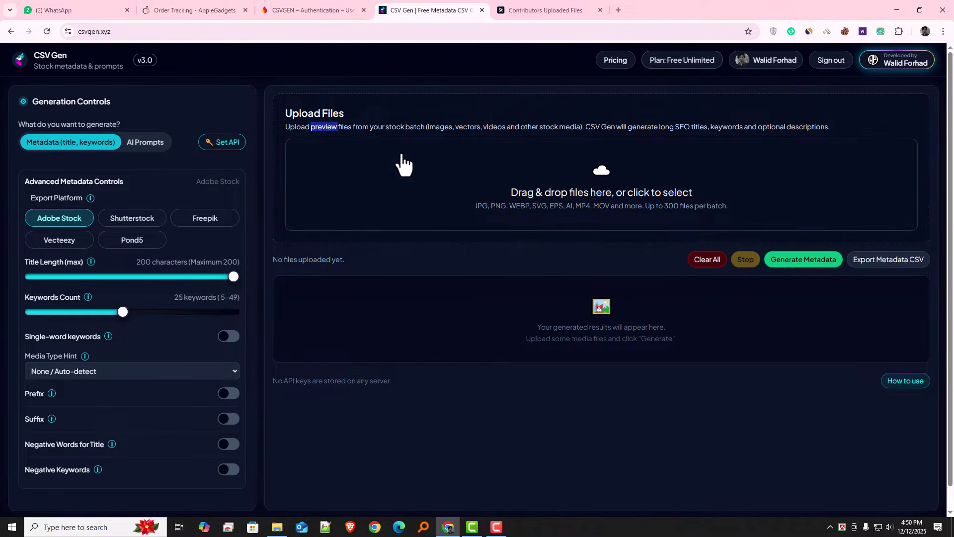
{"action": "double_click", "coordinate": [129, 32]}
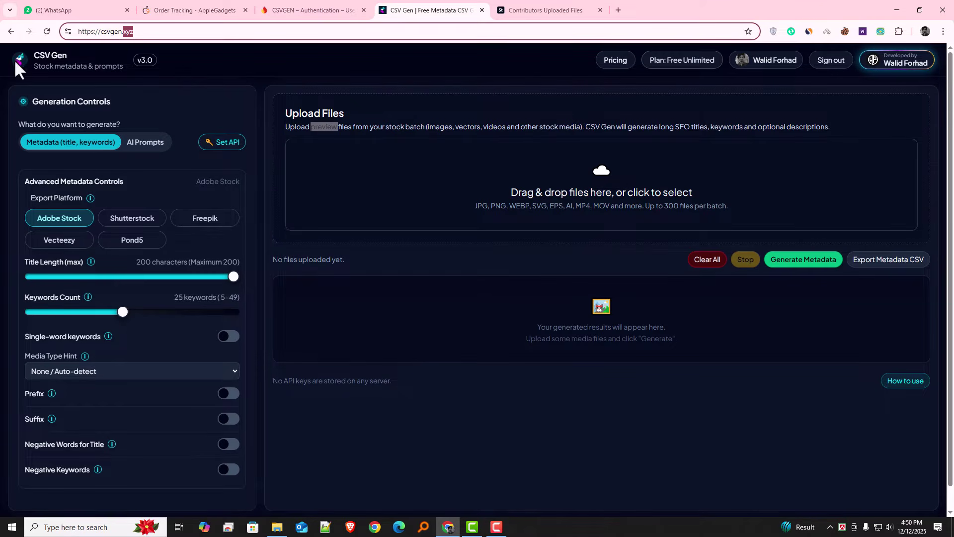
{"action": "left_click", "coordinate": [140, 32]}
{"action": "left_click_drag", "start_coordinate": [32, 64], "coordinate": [127, 64]}
{"action": "left_click", "coordinate": [175, 82]}
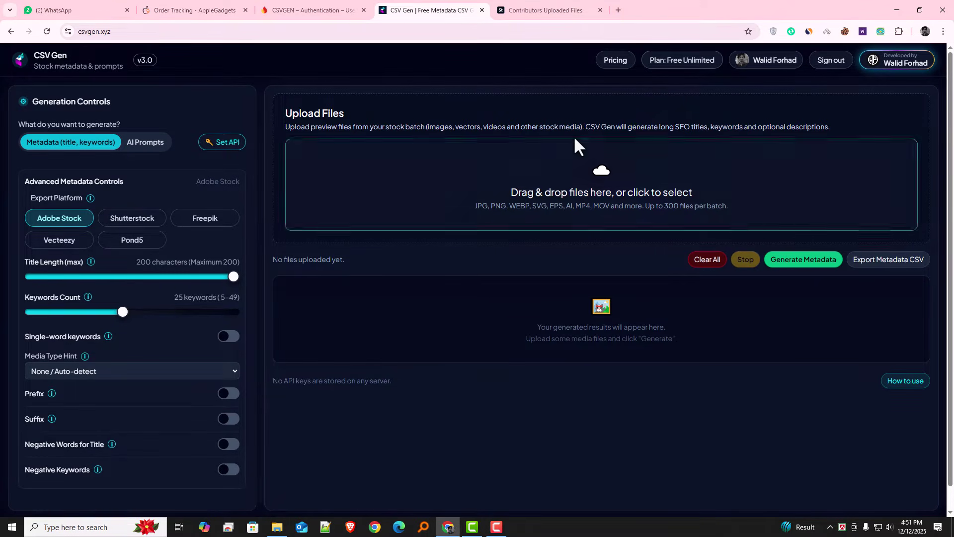
Step: Search the web for "csv gen" in a new browser tab and open the csvgen.xyz result
{"action": "left_click", "coordinate": [617, 10]}
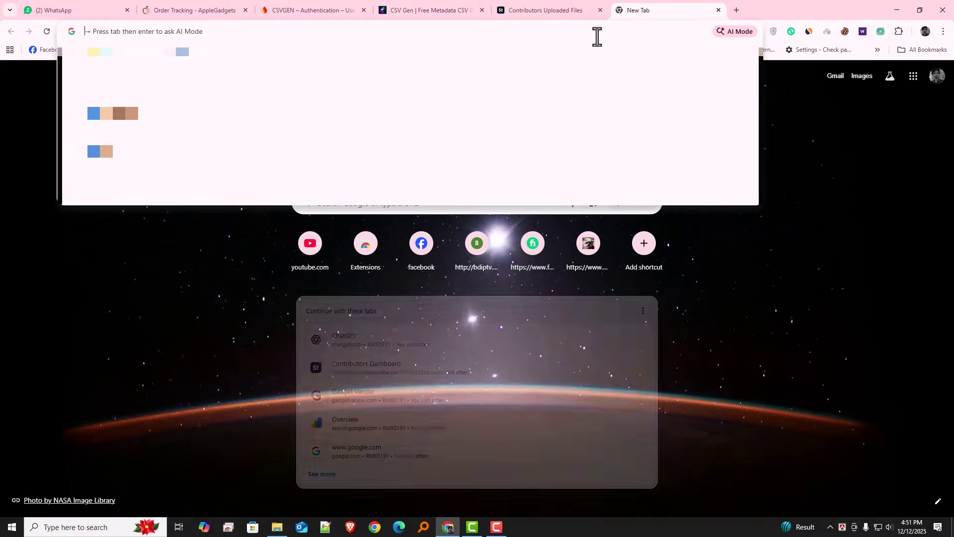
{"action": "type", "text": "cs"}
{"action": "type", "text": "v ge"}
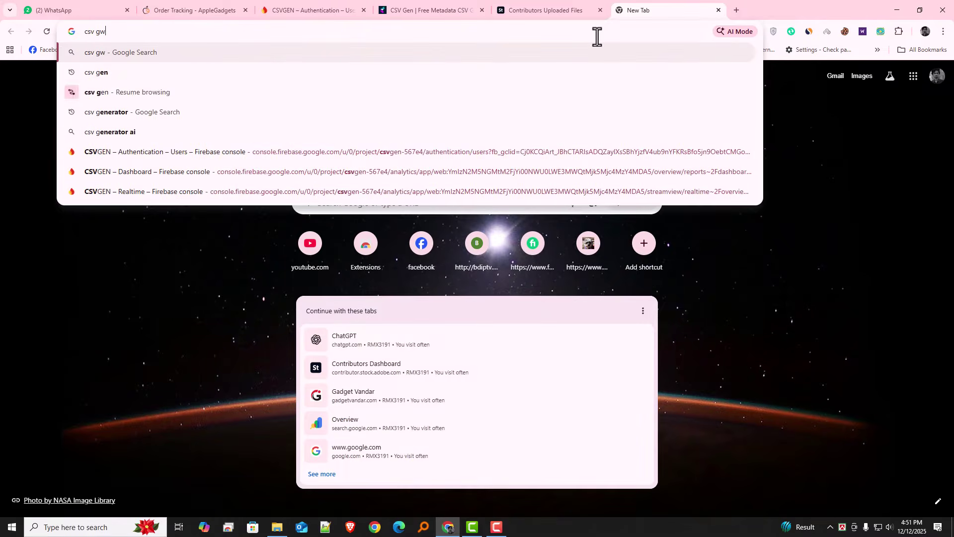
{"action": "type", "text": "n"}
{"action": "key", "text": "Return"}
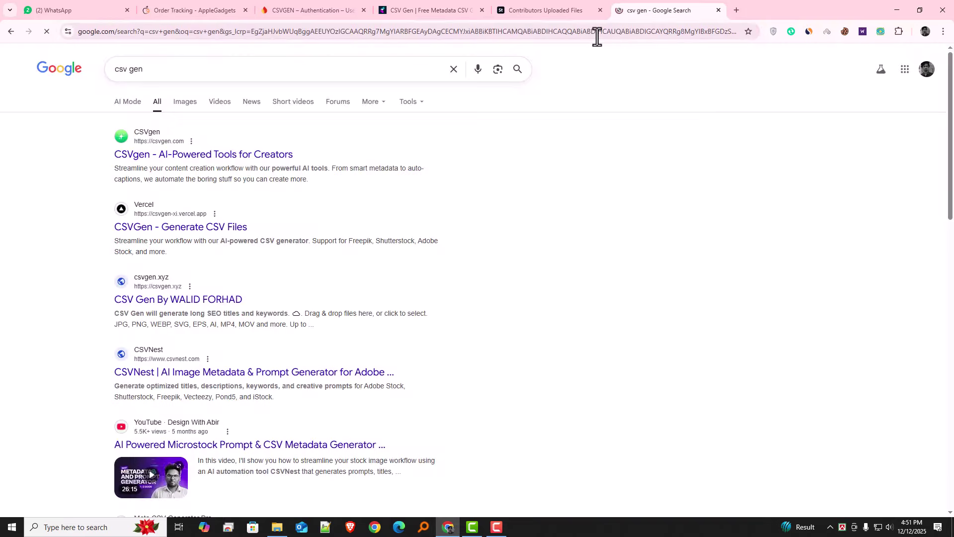
{"action": "left_click", "coordinate": [149, 299]}
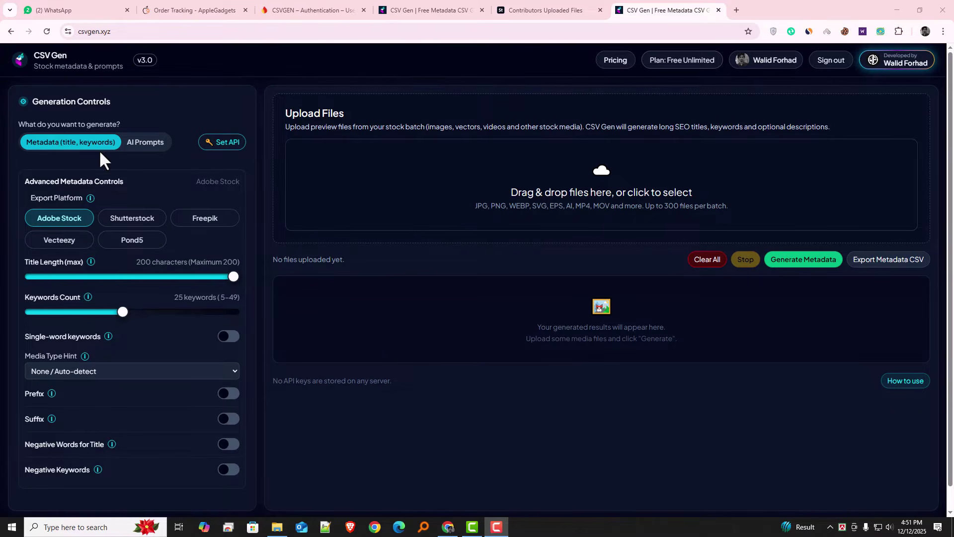
Step: Look through AI Prompts mode and the Shutterstock, Freepik, Vecteezy and Pond5 export settings, returning to metadata generation for Adobe Stock
{"action": "left_click", "coordinate": [140, 149]}
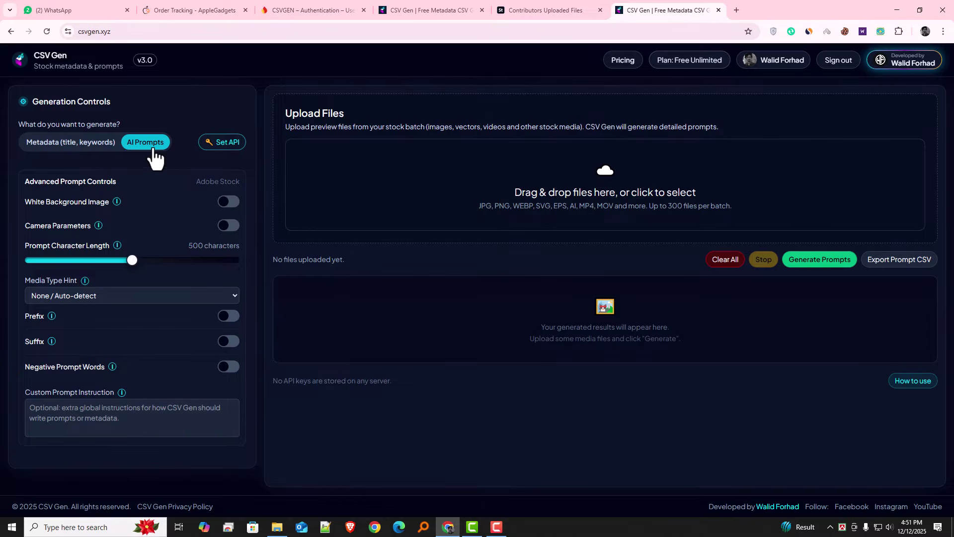
{"action": "left_click", "coordinate": [65, 144]}
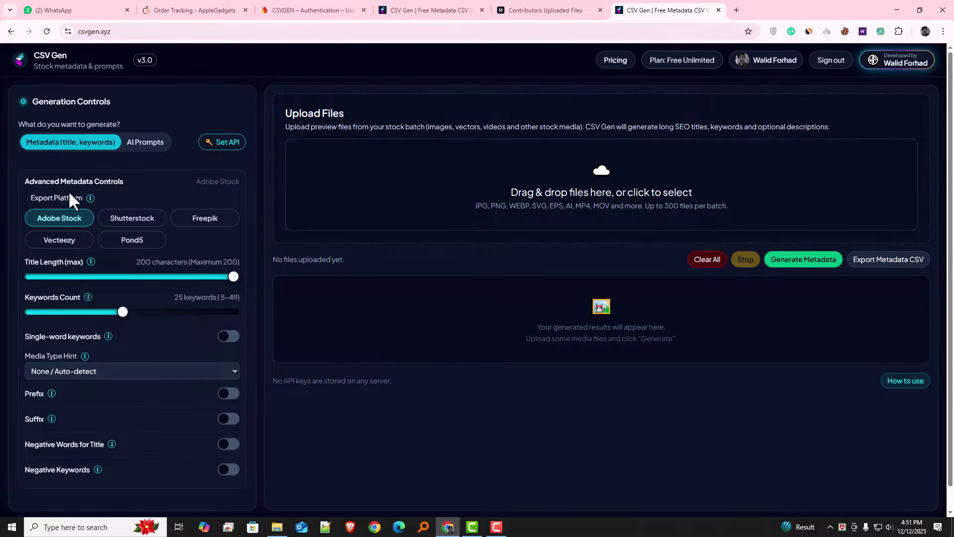
{"action": "left_click", "coordinate": [144, 222]}
{"action": "left_click", "coordinate": [213, 224]}
{"action": "left_click", "coordinate": [62, 243]}
{"action": "left_click", "coordinate": [119, 244]}
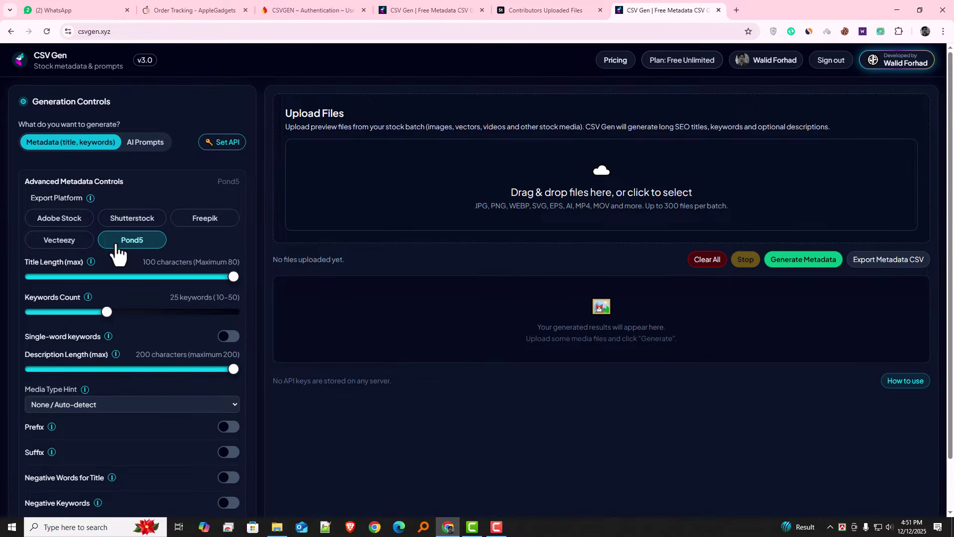
{"action": "left_click", "coordinate": [59, 220]}
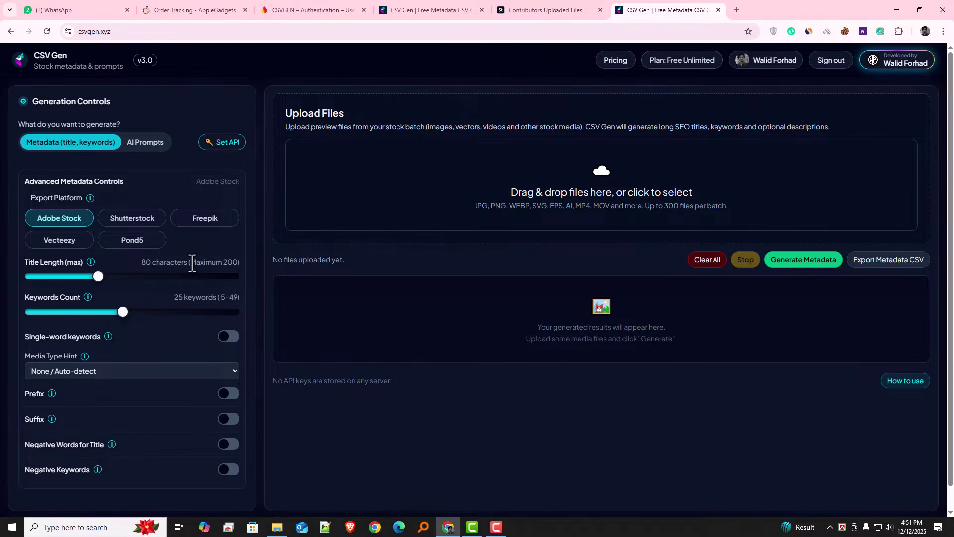
Step: Set the Adobe Stock maximum title length to 170 characters and the keywords count to 46
{"action": "left_click_drag", "start_coordinate": [200, 261], "coordinate": [233, 264]}
{"action": "left_click_drag", "start_coordinate": [98, 277], "coordinate": [200, 277]}
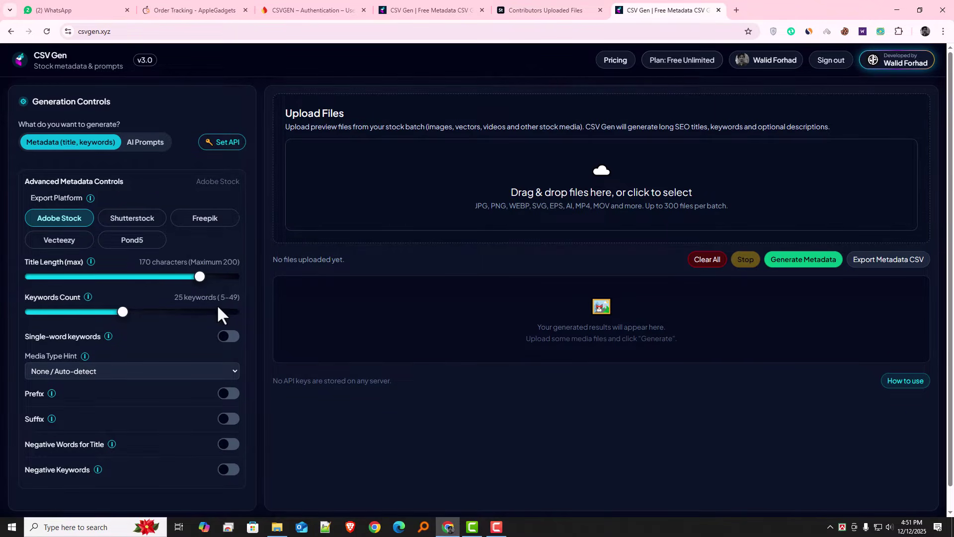
{"action": "left_click_drag", "start_coordinate": [224, 298], "coordinate": [239, 300]}
{"action": "left_click", "coordinate": [127, 321]}
{"action": "left_click_drag", "start_coordinate": [124, 312], "coordinate": [219, 312]}
Step: Review the available media type hints for the metadata, keeping None / Auto-detect selected
{"action": "scroll", "coordinate": [79, 203], "scroll_direction": "down", "scroll_amount": 1}
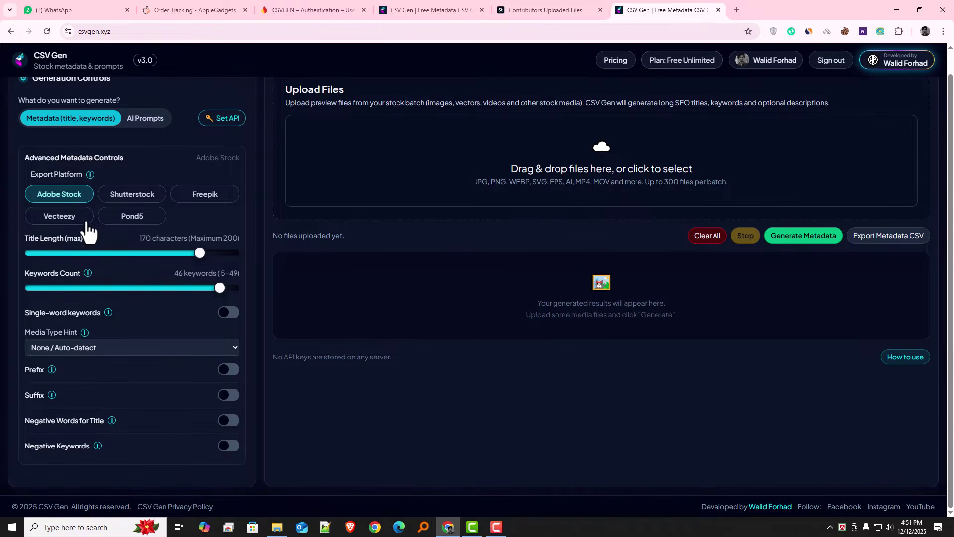
{"action": "left_click", "coordinate": [51, 347]}
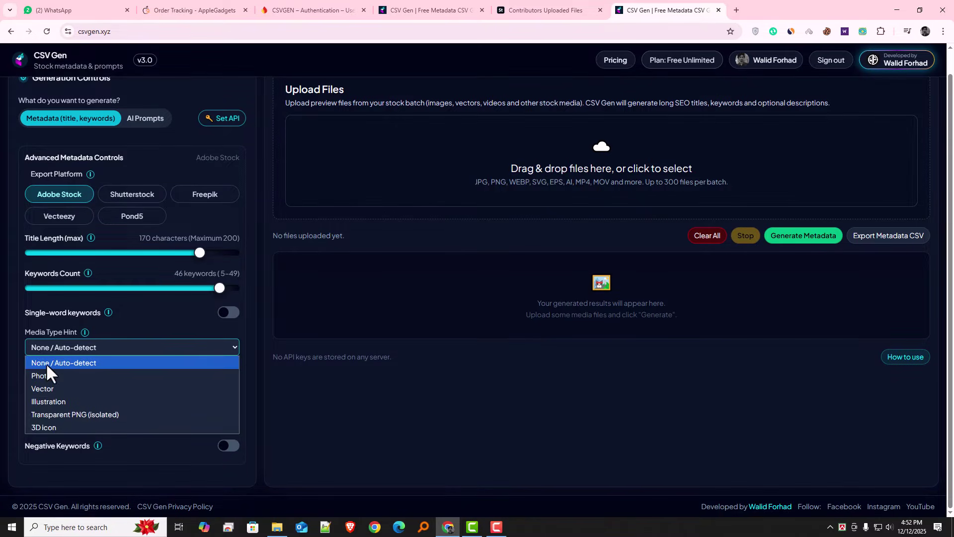
{"action": "left_click", "coordinate": [81, 360]}
{"action": "left_click", "coordinate": [109, 349]}
{"action": "left_click", "coordinate": [65, 363]}
{"action": "left_click", "coordinate": [73, 353]}
{"action": "left_click", "coordinate": [100, 360]}
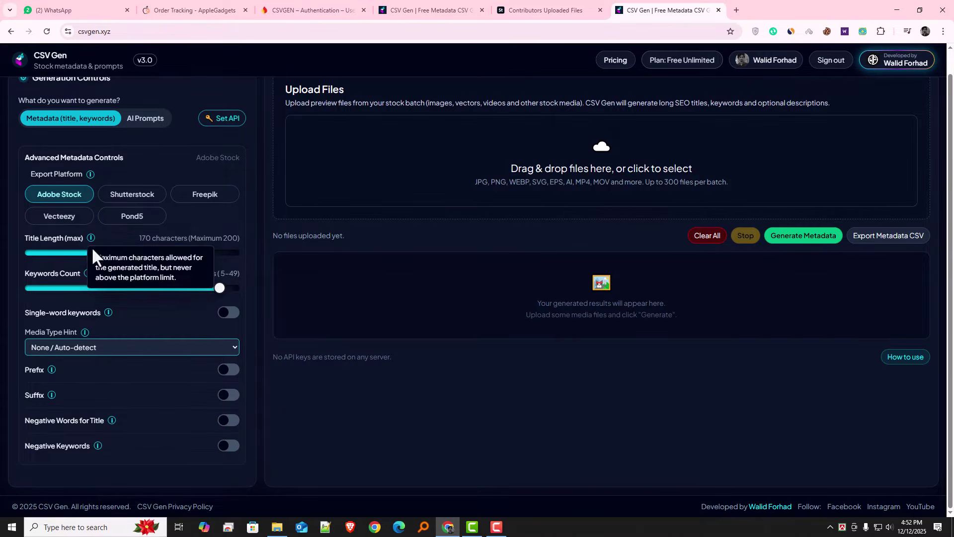
Step: Read the help notes for the metadata controls, from title length and keywords count down to prefix and suffix
{"action": "mouse_move", "coordinate": [89, 277]}
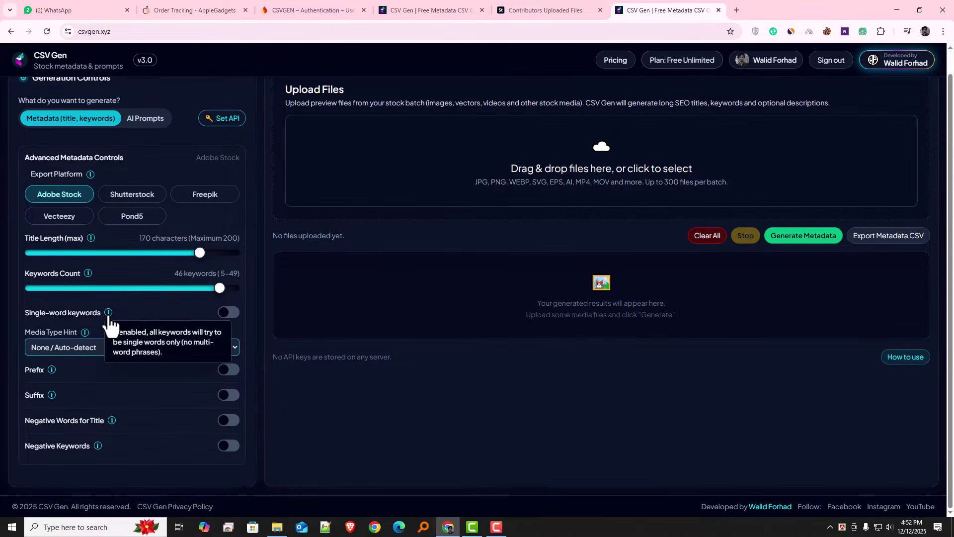
{"action": "mouse_move", "coordinate": [86, 336]}
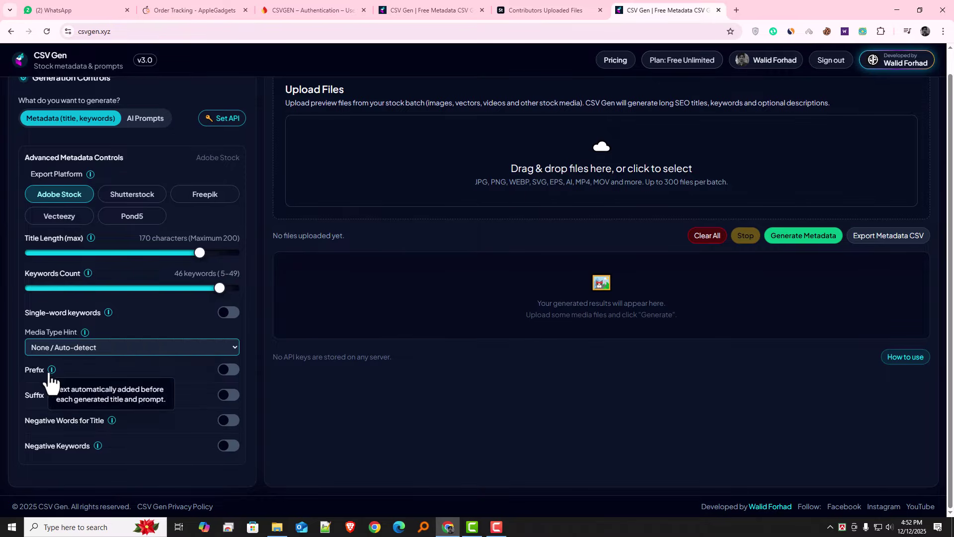
{"action": "mouse_move", "coordinate": [51, 394]}
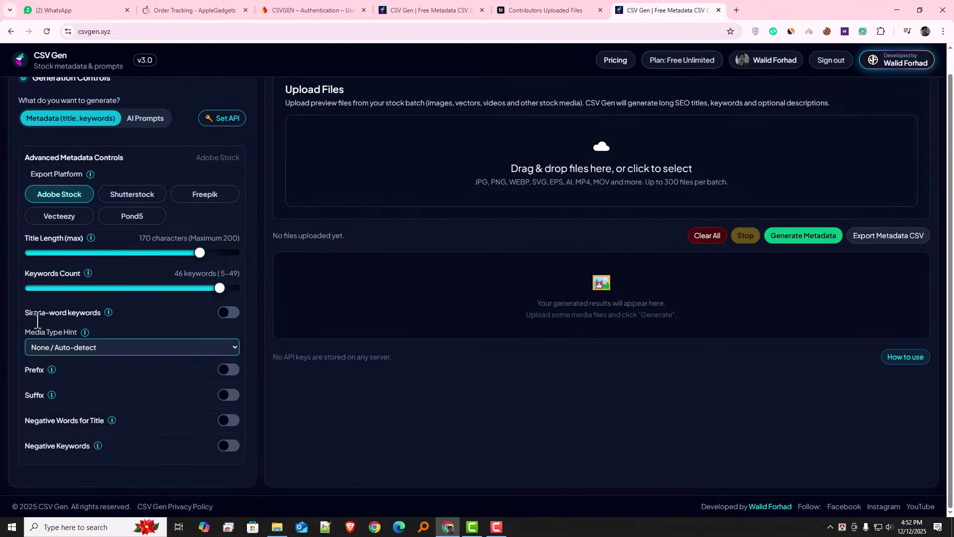
Step: Enable the Prefix and Suffix options one after the other to show their text fields, switching each off again
{"action": "left_click", "coordinate": [234, 372]}
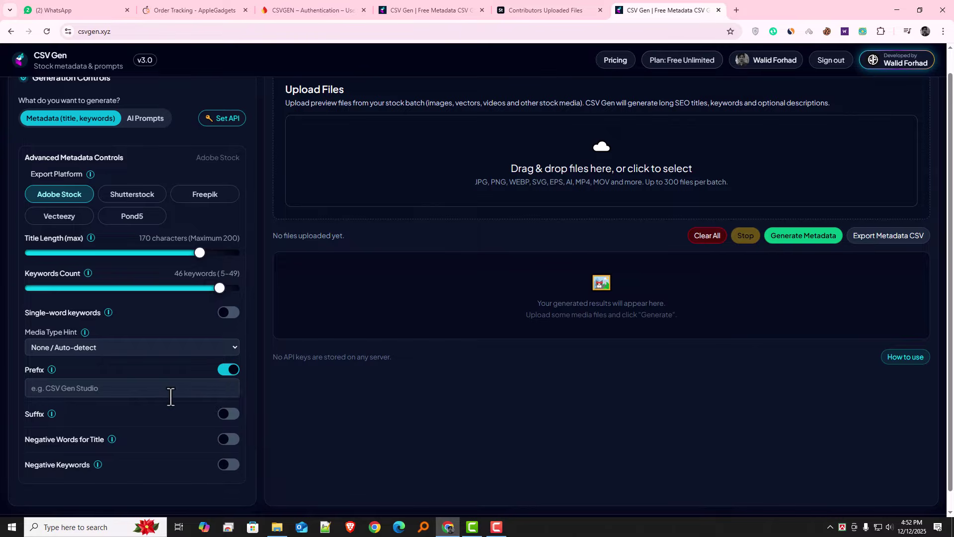
{"action": "left_click", "coordinate": [230, 373]}
{"action": "left_click_drag", "start_coordinate": [66, 392], "coordinate": [33, 395]}
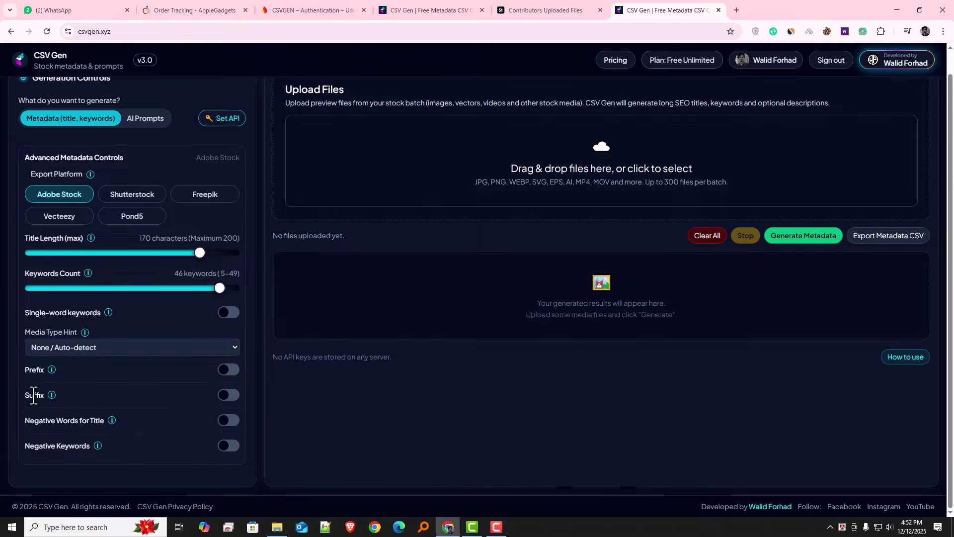
{"action": "left_click", "coordinate": [233, 397]}
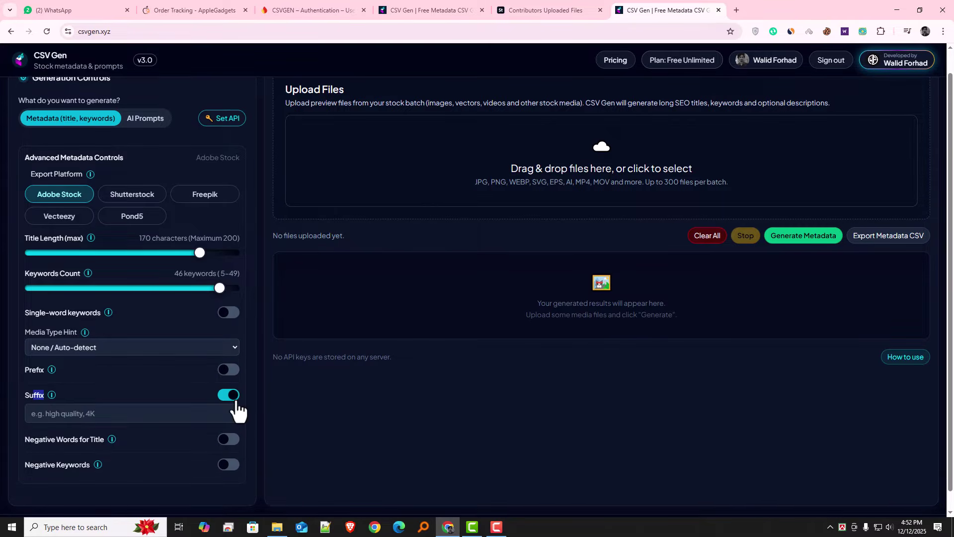
{"action": "left_click", "coordinate": [63, 415]}
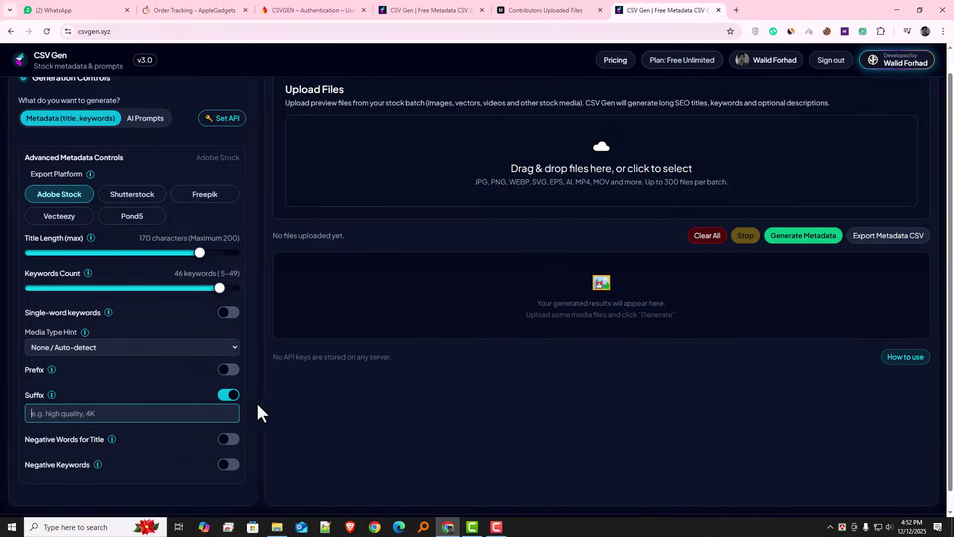
{"action": "left_click", "coordinate": [231, 394]}
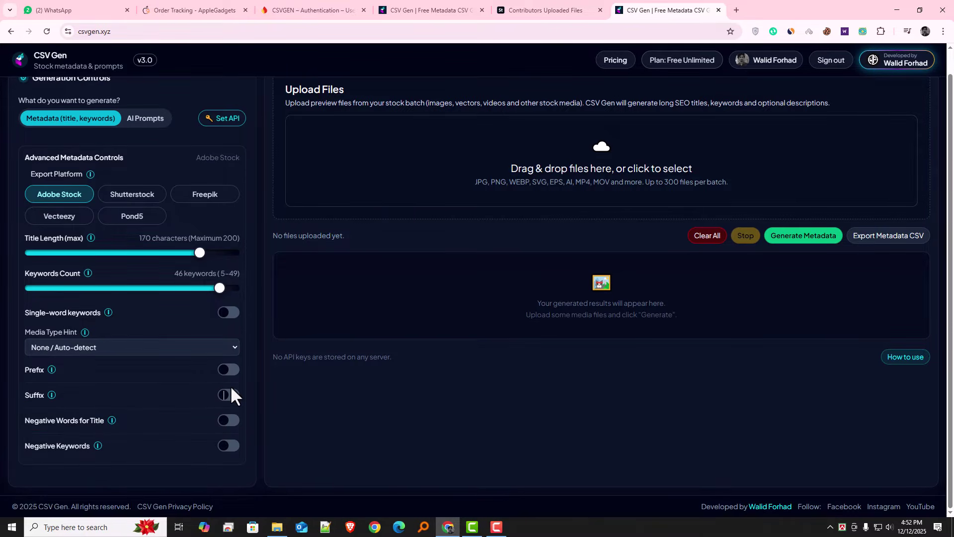
Step: Enable Negative Words for Title and Negative Keywords in turn to show their entry fields, switching each off again
{"action": "left_click", "coordinate": [229, 421]}
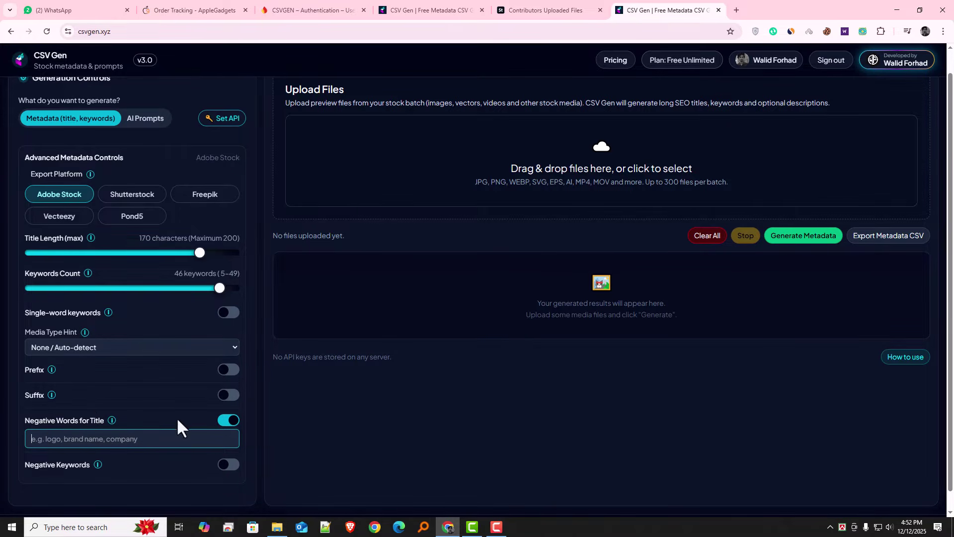
{"action": "left_click", "coordinate": [92, 420]}
{"action": "left_click", "coordinate": [218, 421]}
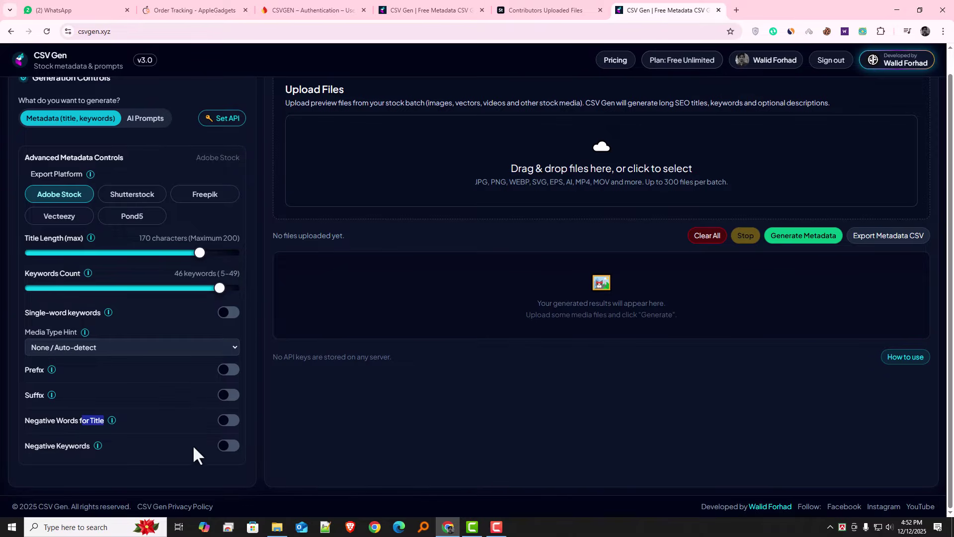
{"action": "left_click", "coordinate": [228, 445]}
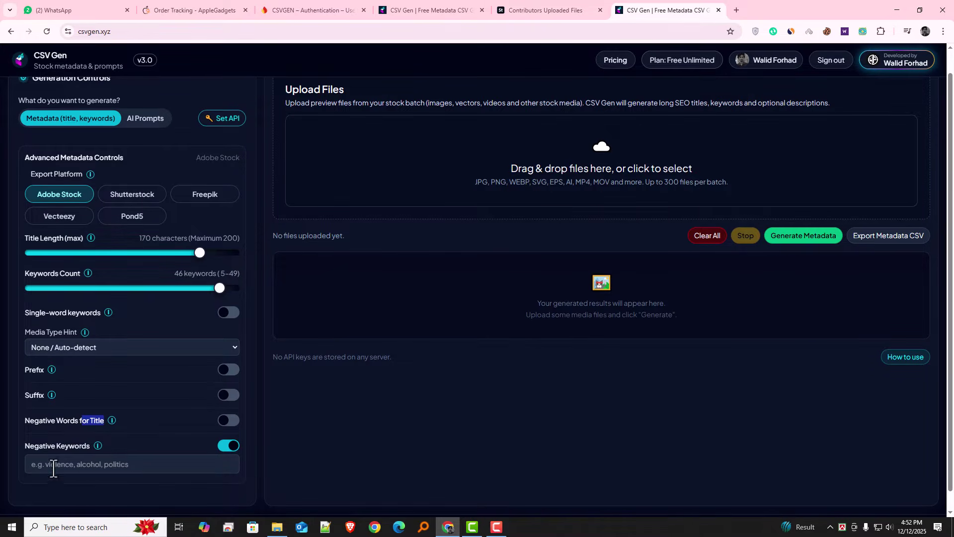
{"action": "left_click", "coordinate": [160, 464]}
{"action": "left_click", "coordinate": [230, 446]}
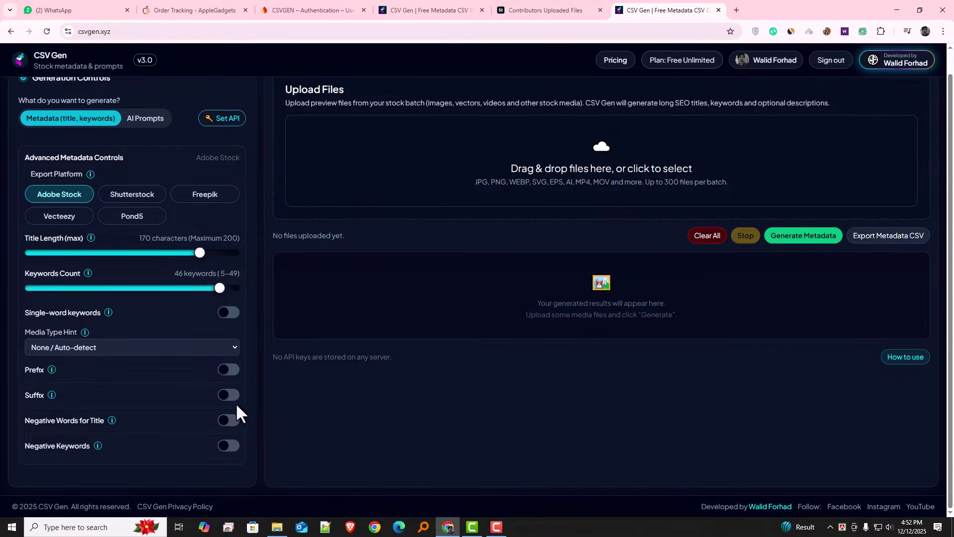
Step: Switch generation to AI Prompts and try the White Background Image and Camera Parameters options, leaving both off
{"action": "scroll", "coordinate": [207, 428], "scroll_direction": "up", "scroll_amount": 1}
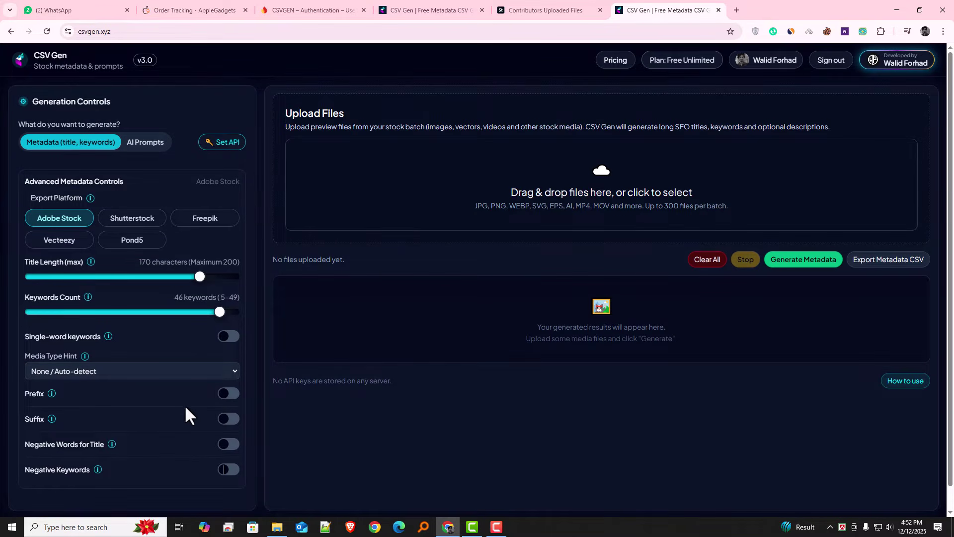
{"action": "left_click", "coordinate": [149, 142]}
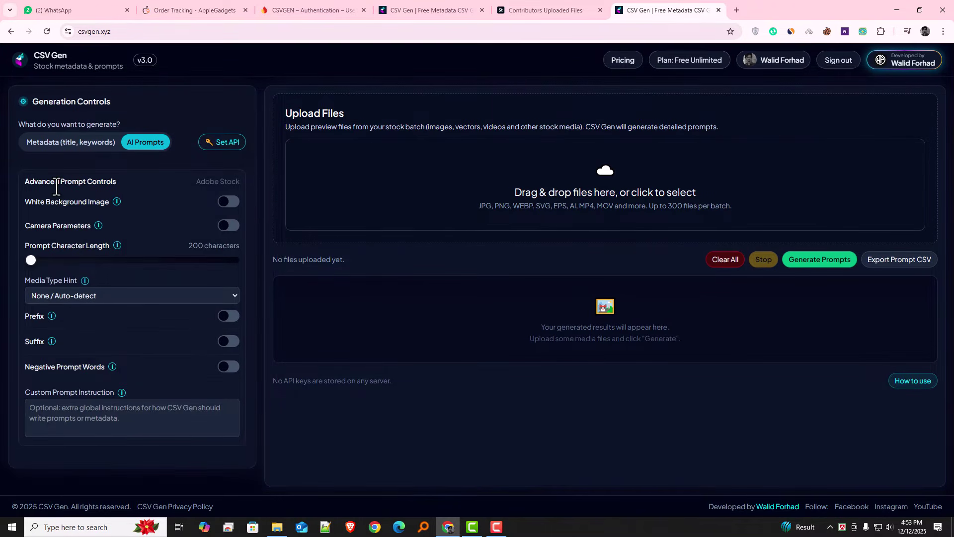
{"action": "left_click_drag", "start_coordinate": [43, 199], "coordinate": [117, 202]}
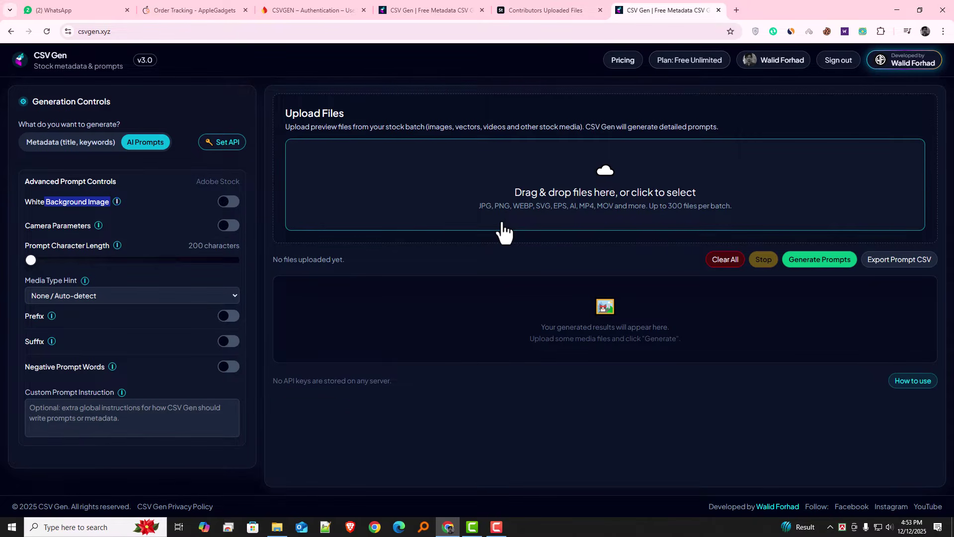
{"action": "left_click", "coordinate": [230, 201]}
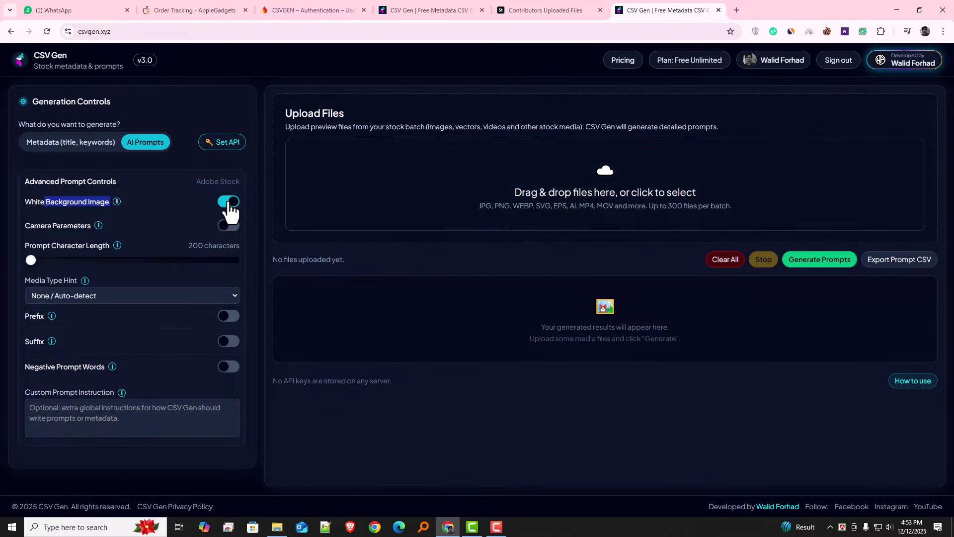
{"action": "left_click_drag", "start_coordinate": [56, 225], "coordinate": [91, 226]}
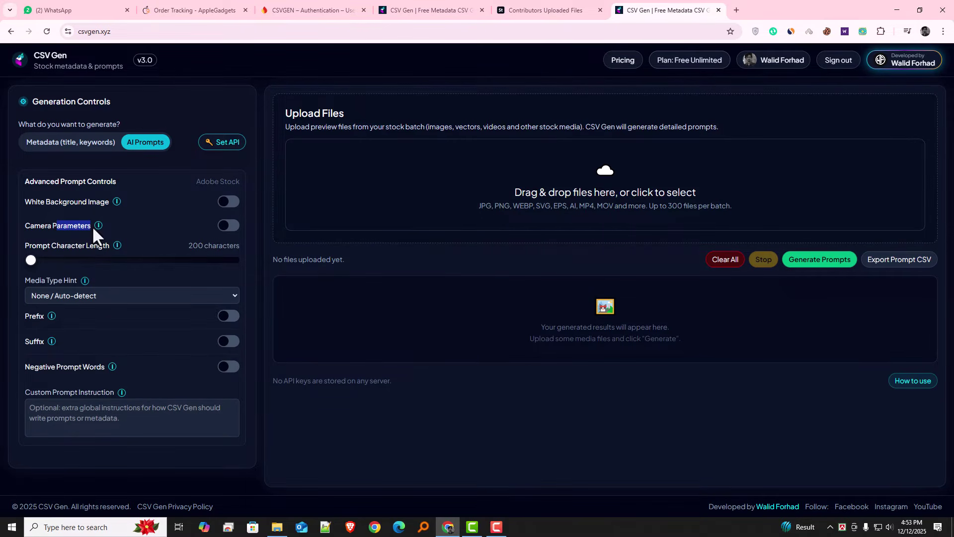
{"action": "left_click", "coordinate": [228, 225]}
{"action": "mouse_move", "coordinate": [100, 228]}
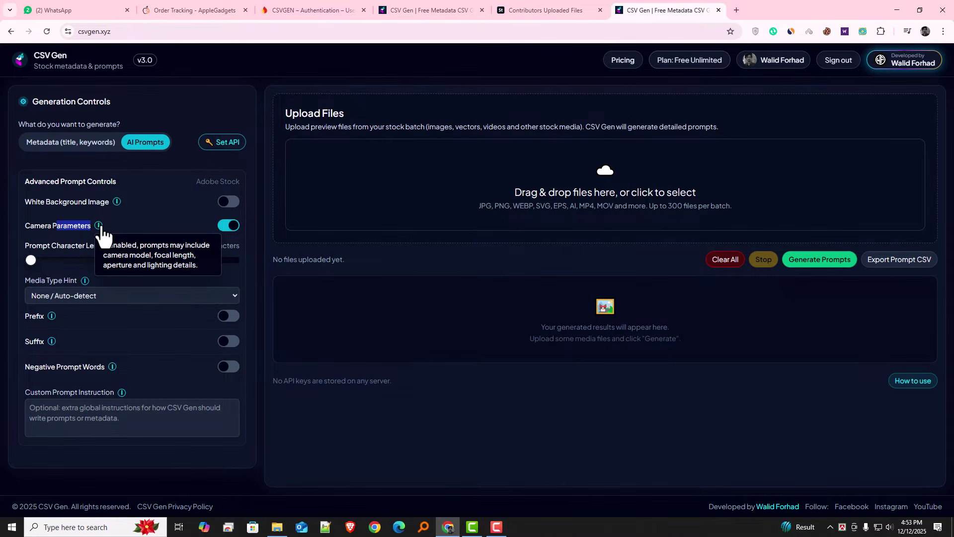
{"action": "left_click", "coordinate": [226, 226]}
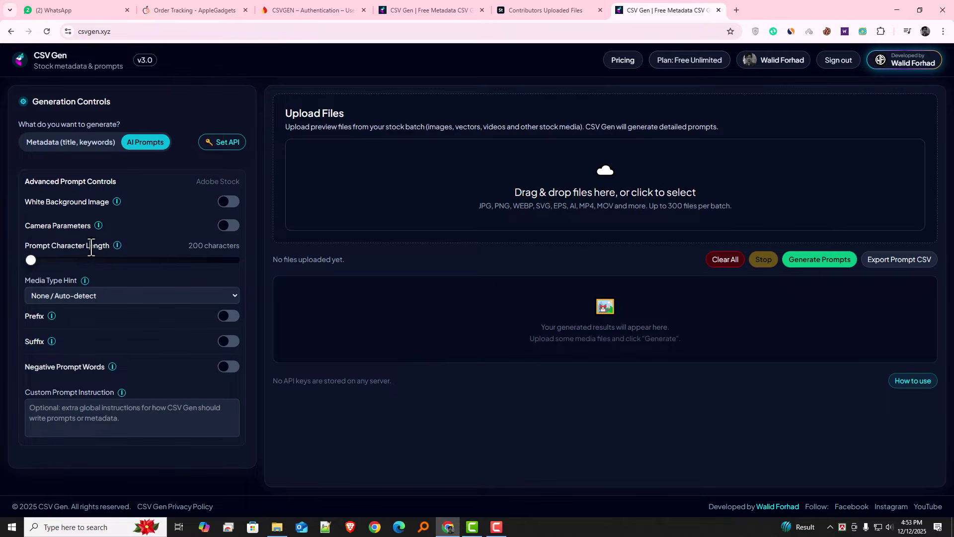
Step: Set the prompt character length to 331 characters
{"action": "left_click_drag", "start_coordinate": [90, 245], "coordinate": [98, 246]}
{"action": "left_click_drag", "start_coordinate": [37, 263], "coordinate": [75, 273]}
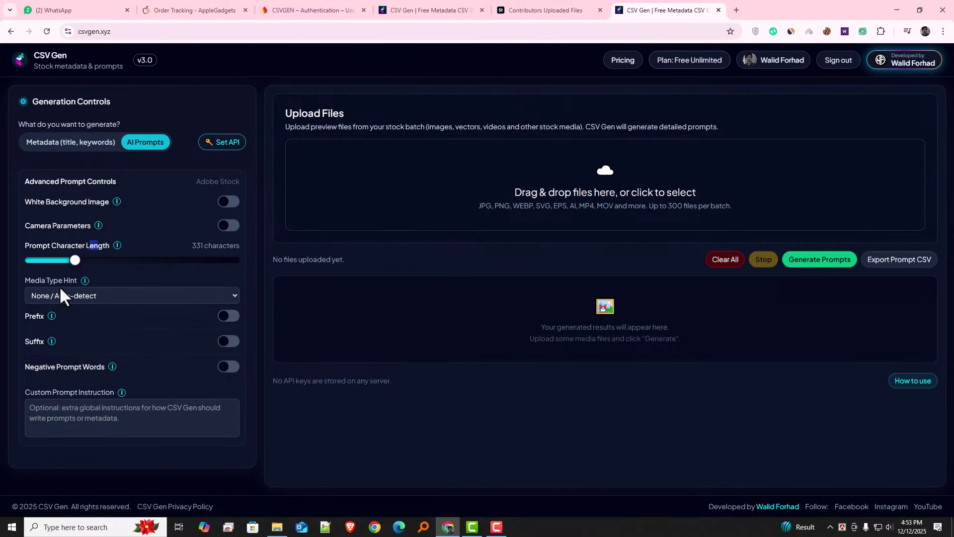
Step: View the Media Type Hint choices for AI prompts and the Custom Prompt Instruction field, keeping None / Auto-detect
{"action": "left_click", "coordinate": [61, 293]}
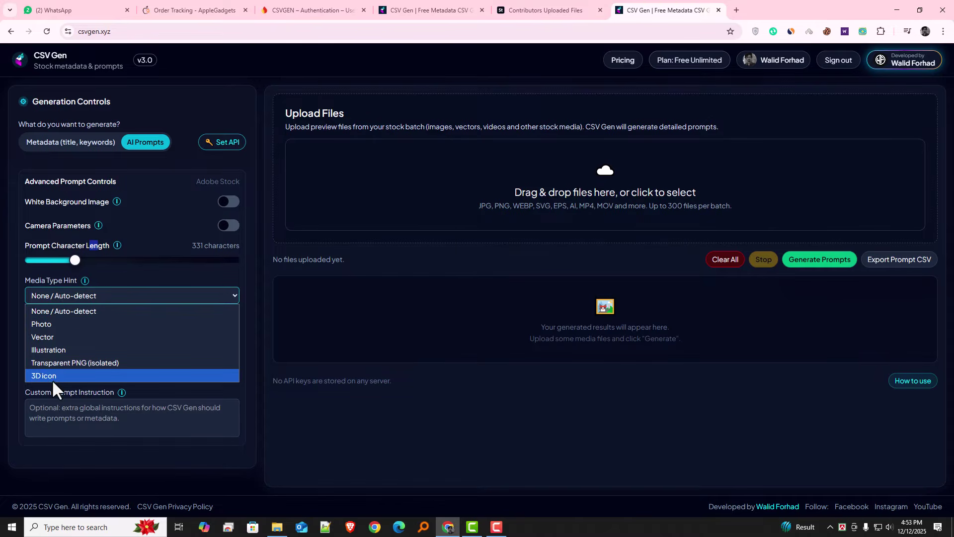
{"action": "left_click", "coordinate": [73, 293]}
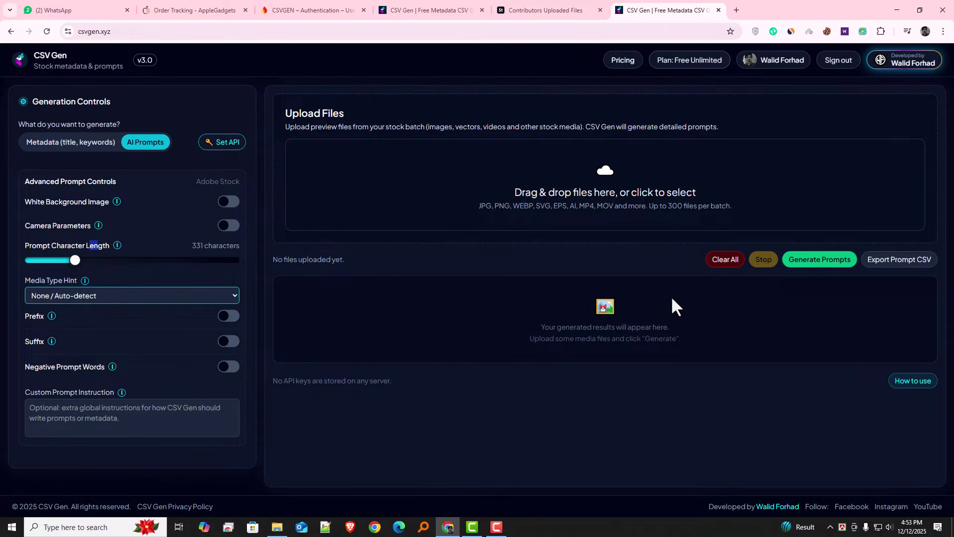
{"action": "left_click", "coordinate": [83, 424]}
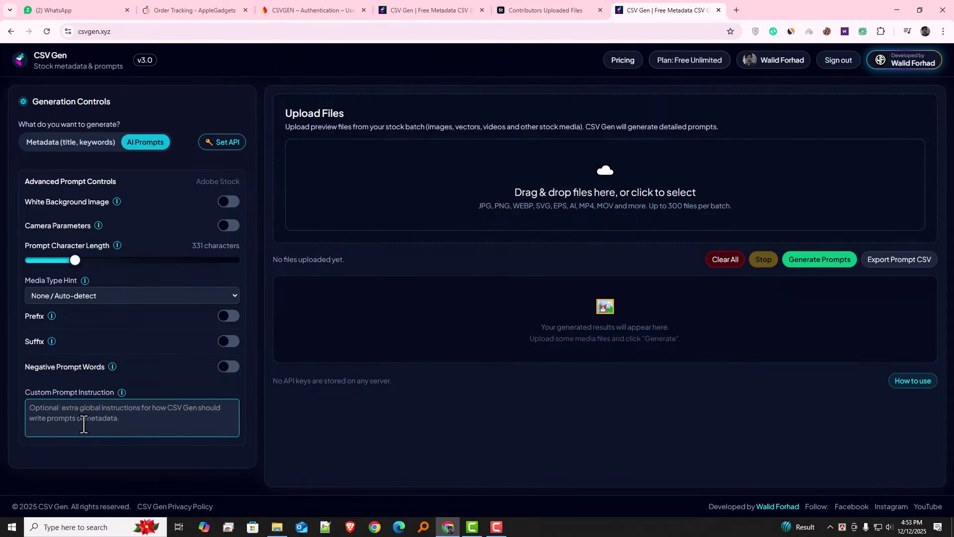
Step: Switch generation back to Metadata (title, keywords) and try the Single-word keywords option, leaving it off
{"action": "left_click", "coordinate": [79, 149]}
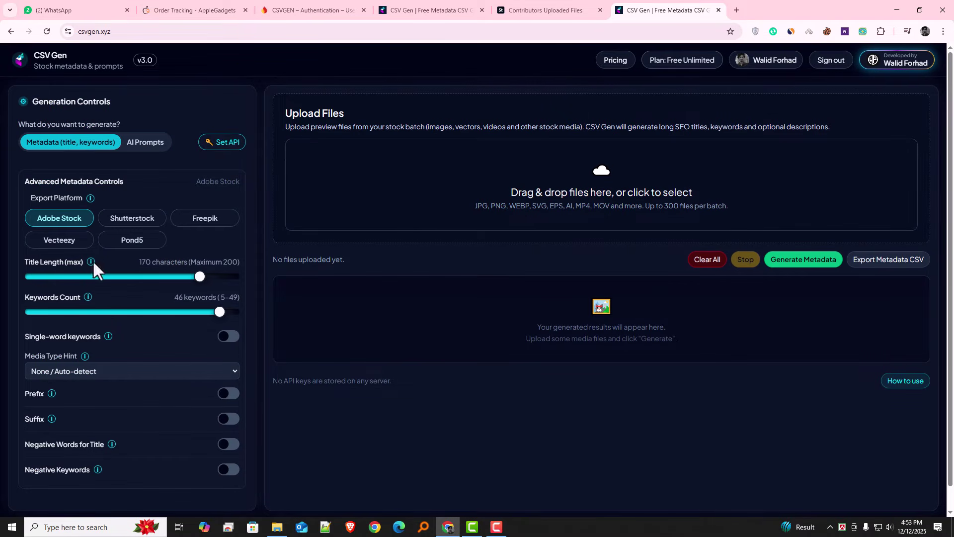
{"action": "left_click_drag", "start_coordinate": [25, 339], "coordinate": [89, 340]}
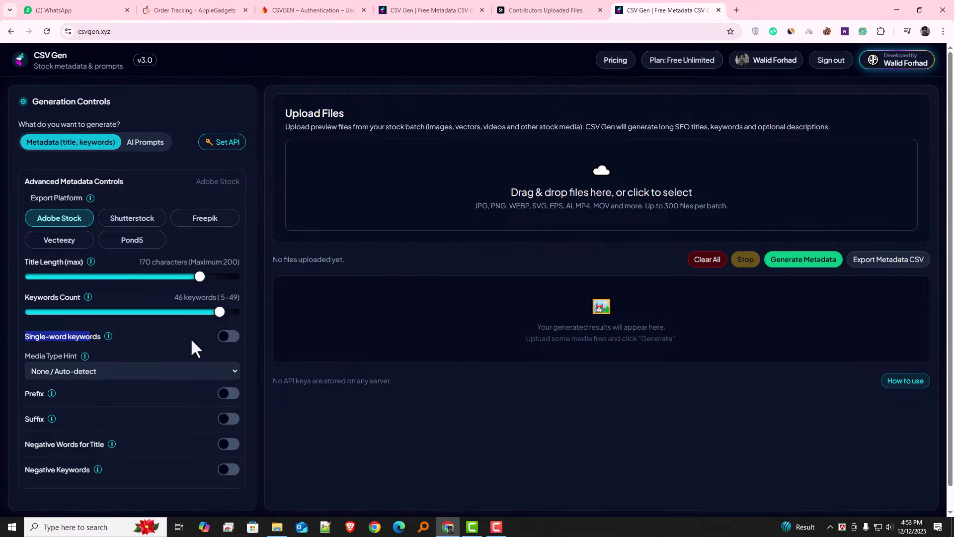
{"action": "left_click", "coordinate": [234, 341]}
{"action": "left_click", "coordinate": [230, 342]}
{"action": "left_click", "coordinate": [146, 346]}
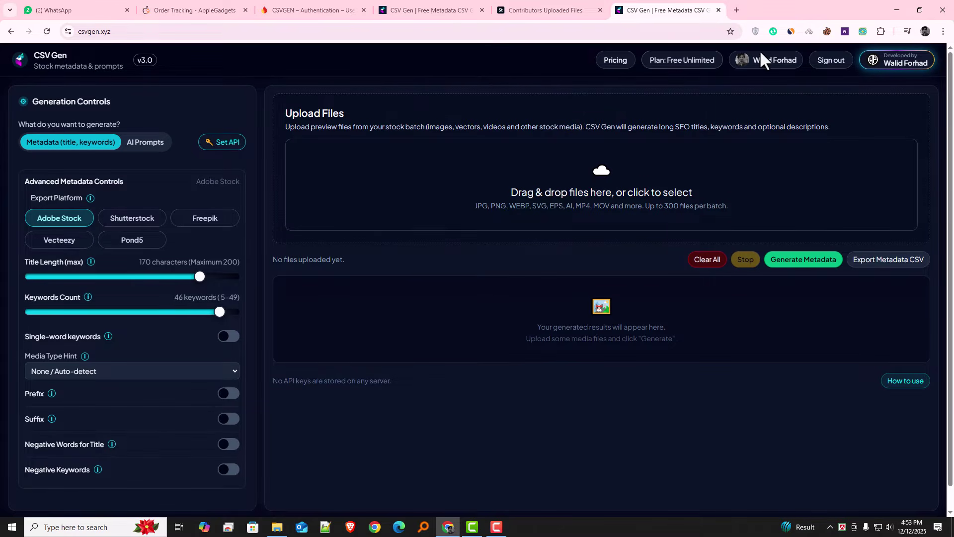
Step: Sign out of the site and sign back in with the Google account
{"action": "left_click", "coordinate": [831, 60]}
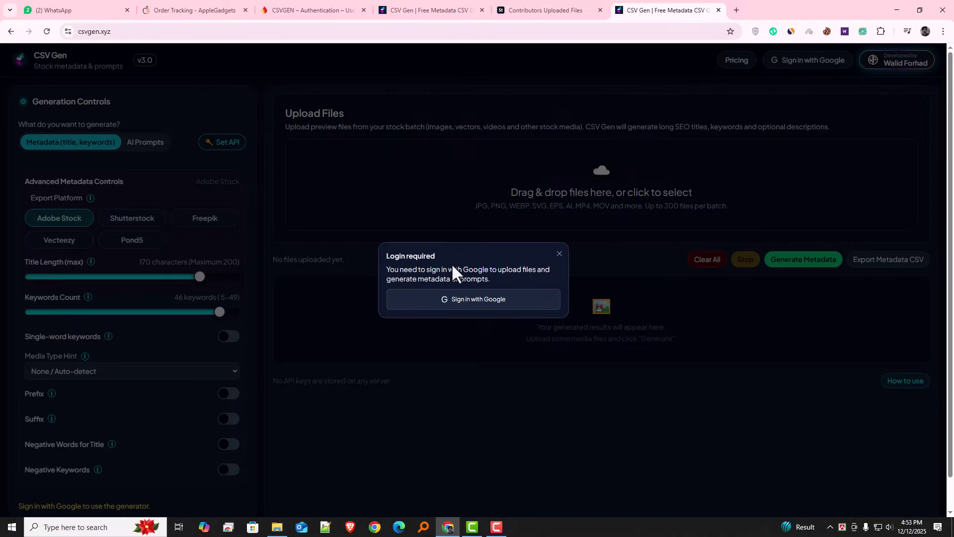
{"action": "left_click", "coordinate": [461, 304]}
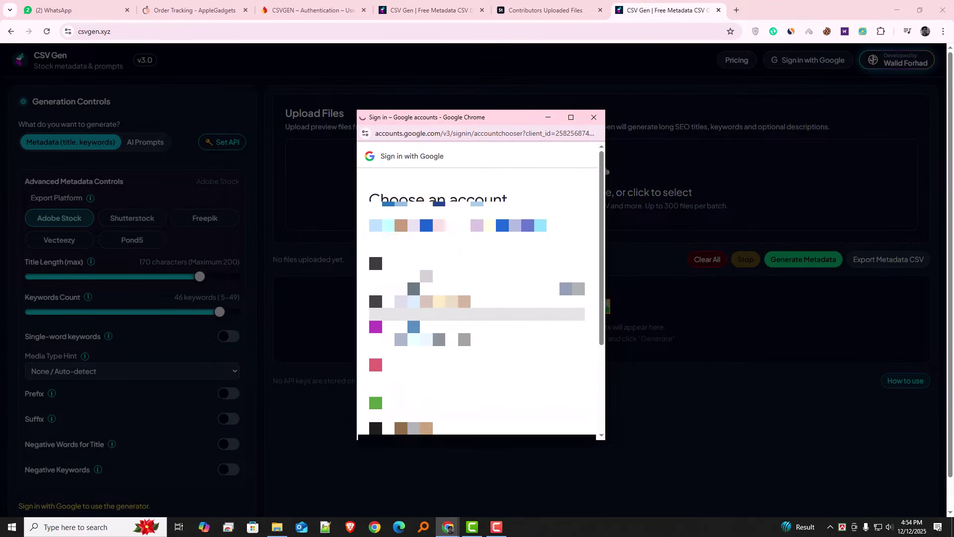
{"action": "left_click", "coordinate": [427, 273]}
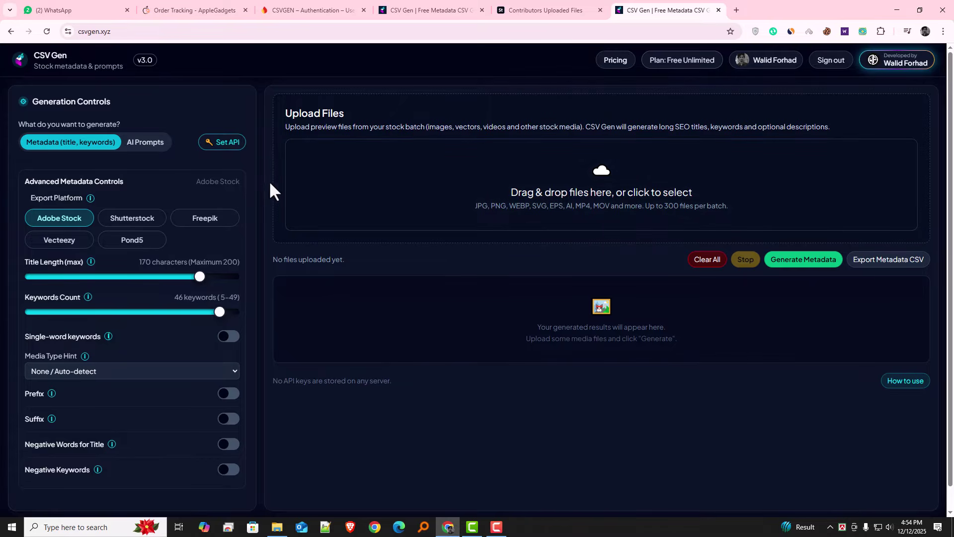
Step: Open the Google Gemini API setup and follow its link to the Google AI Studio API keys page
{"action": "left_click", "coordinate": [224, 141]}
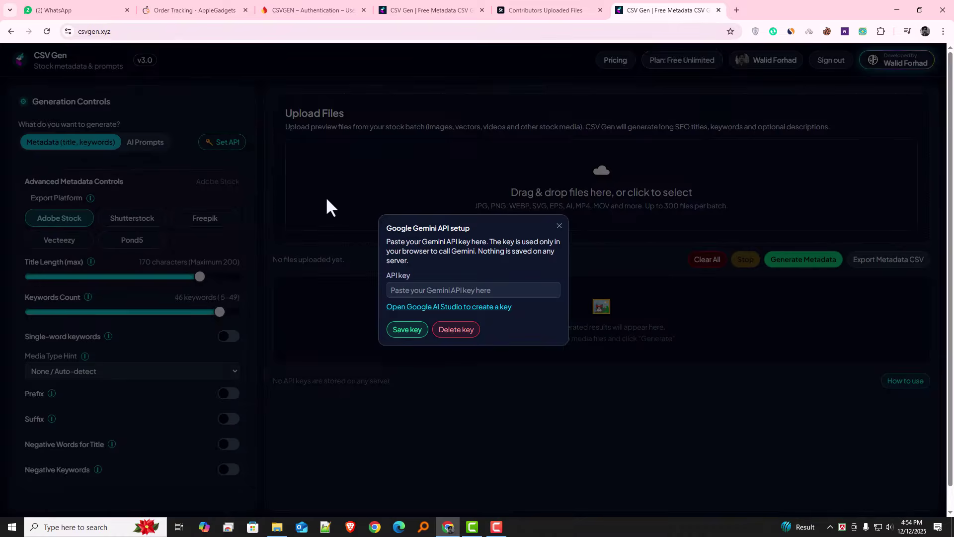
{"action": "left_click", "coordinate": [423, 308]}
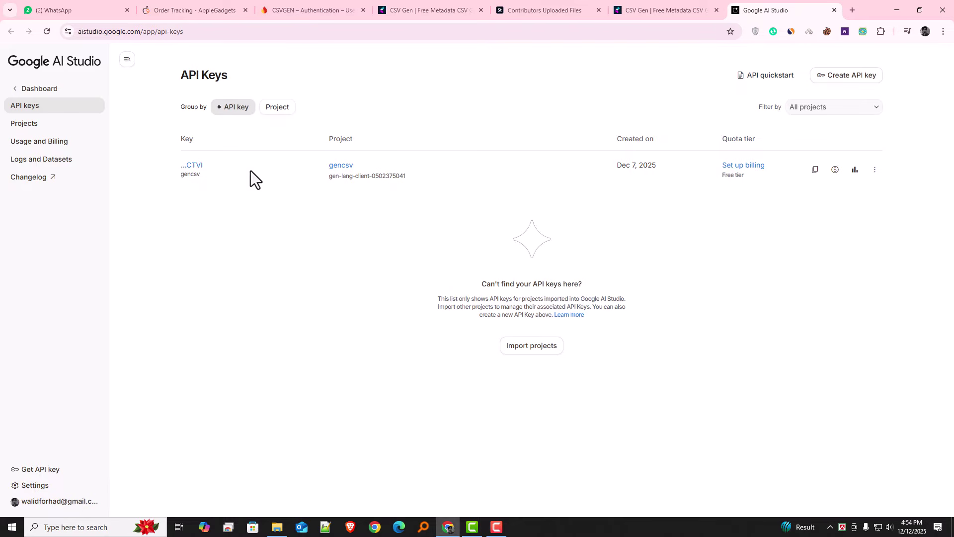
Step: Examine the forms for creating a new API key and a new project, closing both without creating anything
{"action": "left_click", "coordinate": [865, 76]}
{"action": "left_click", "coordinate": [428, 261]}
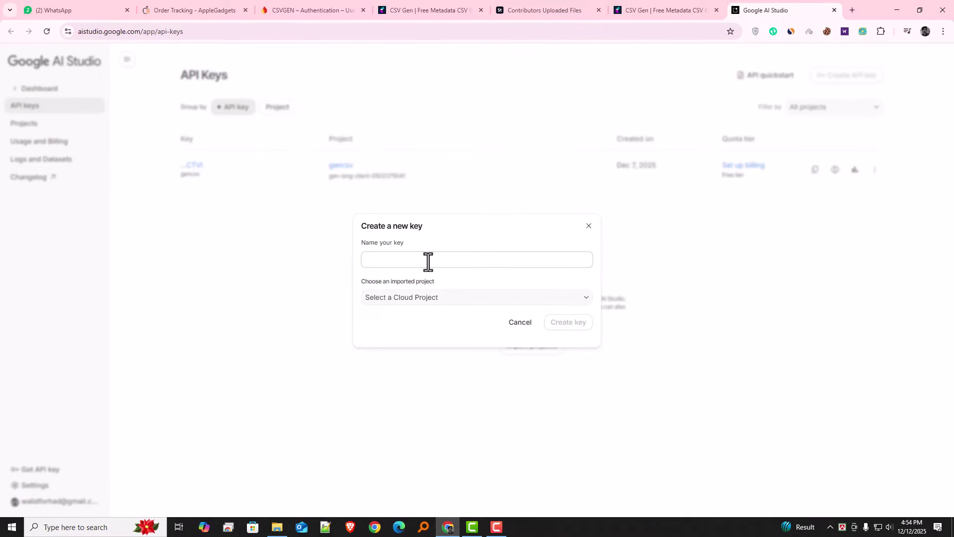
{"action": "left_click", "coordinate": [454, 299]}
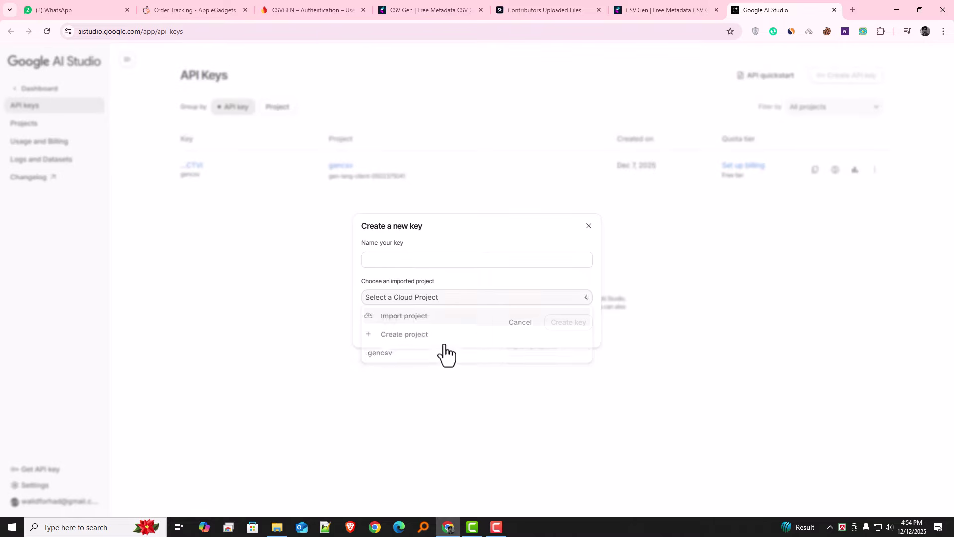
{"action": "left_click", "coordinate": [386, 342]}
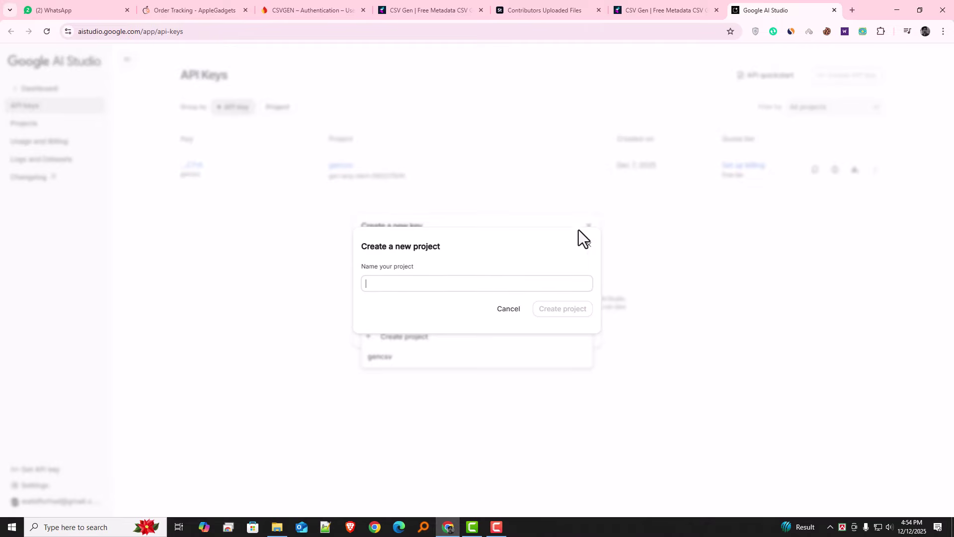
{"action": "left_click", "coordinate": [588, 244]}
{"action": "left_click", "coordinate": [369, 186]}
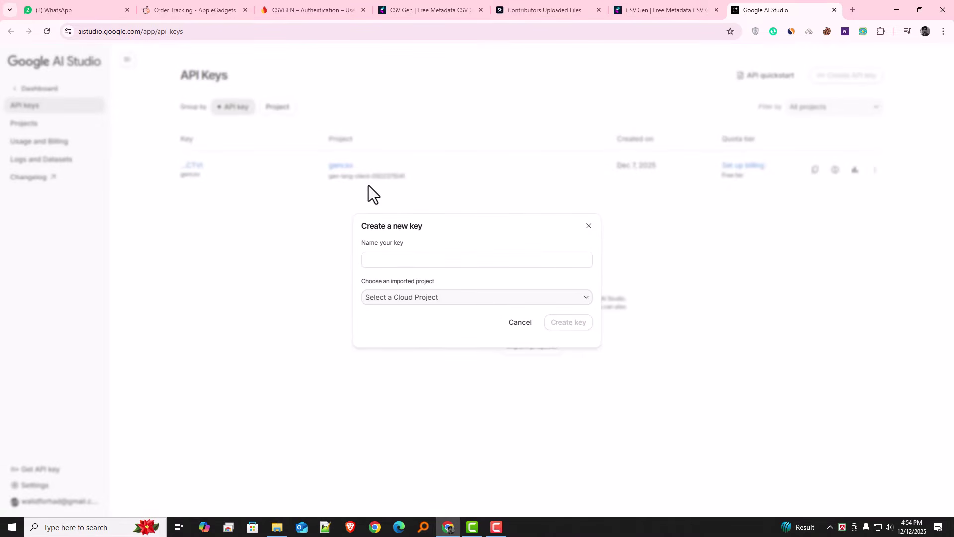
{"action": "left_click", "coordinate": [588, 226]}
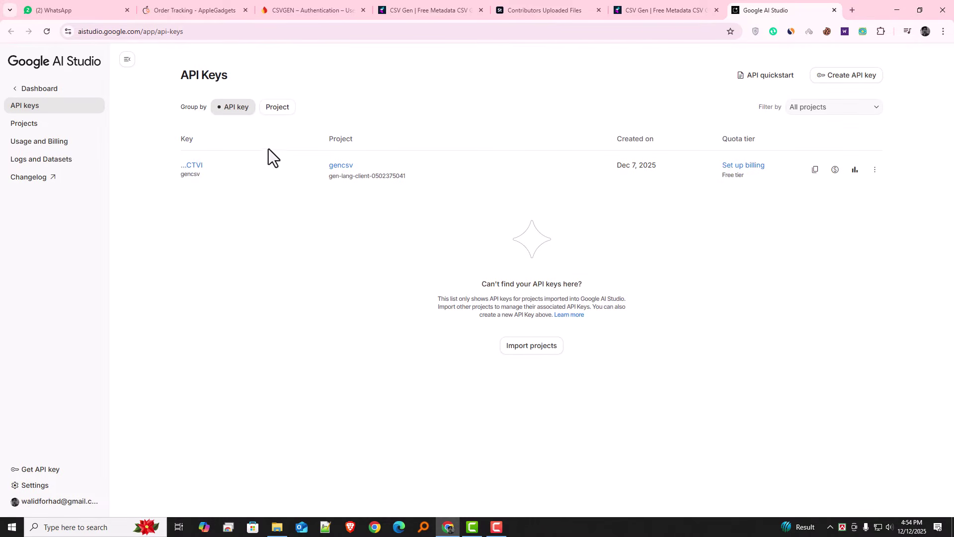
Step: Copy the existing gencsv API key, paste it into CSV Gen's Gemini API key field and save it
{"action": "left_click", "coordinate": [816, 170]}
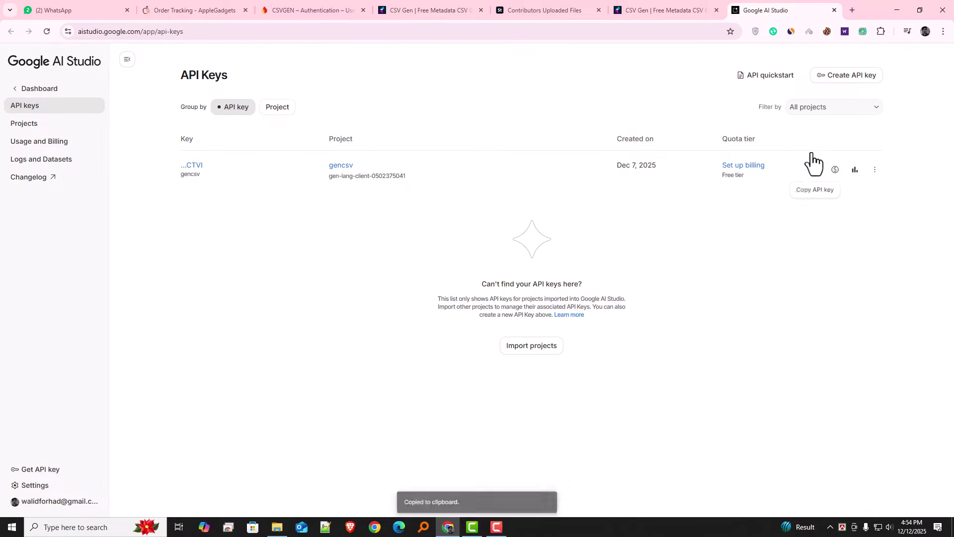
{"action": "left_click", "coordinate": [622, 11]}
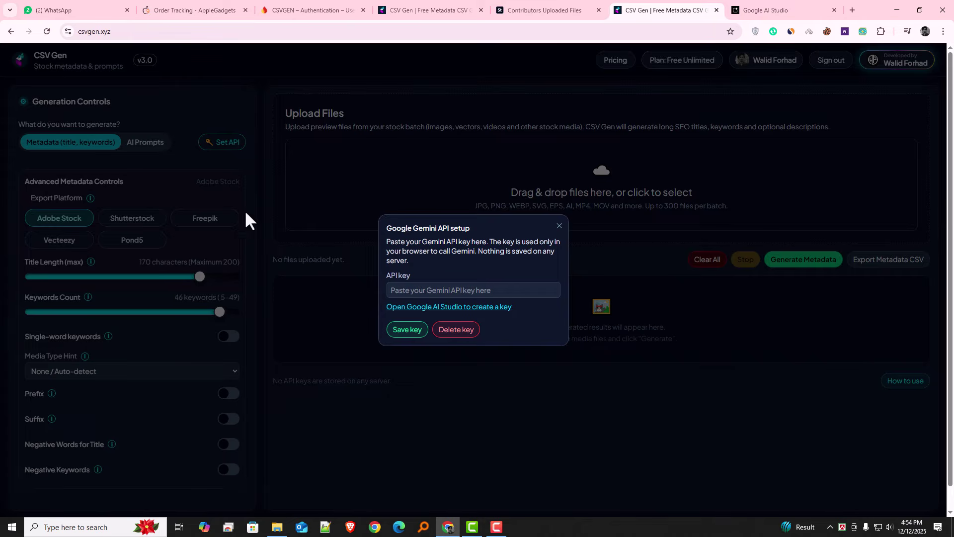
{"action": "right_click", "coordinate": [409, 294]}
{"action": "left_click", "coordinate": [441, 155]}
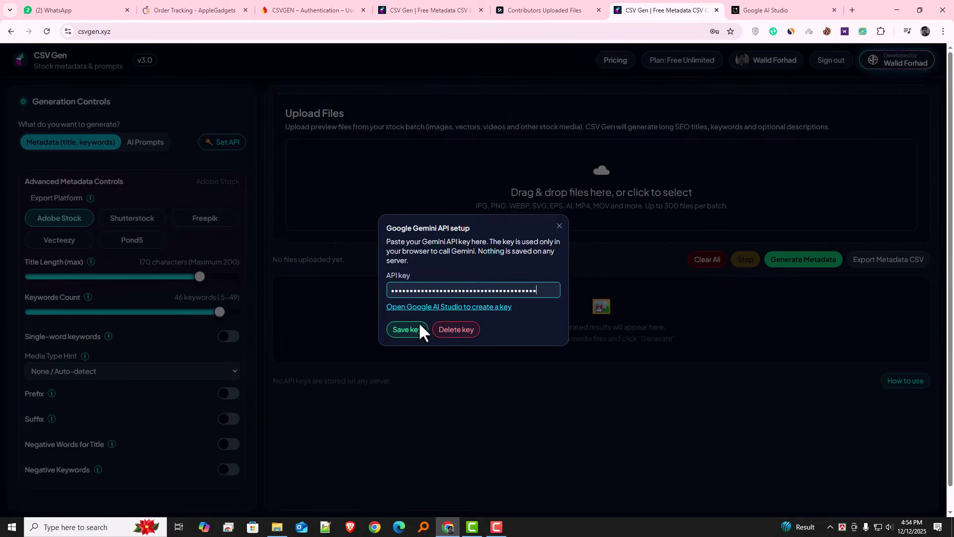
{"action": "left_click", "coordinate": [405, 332]}
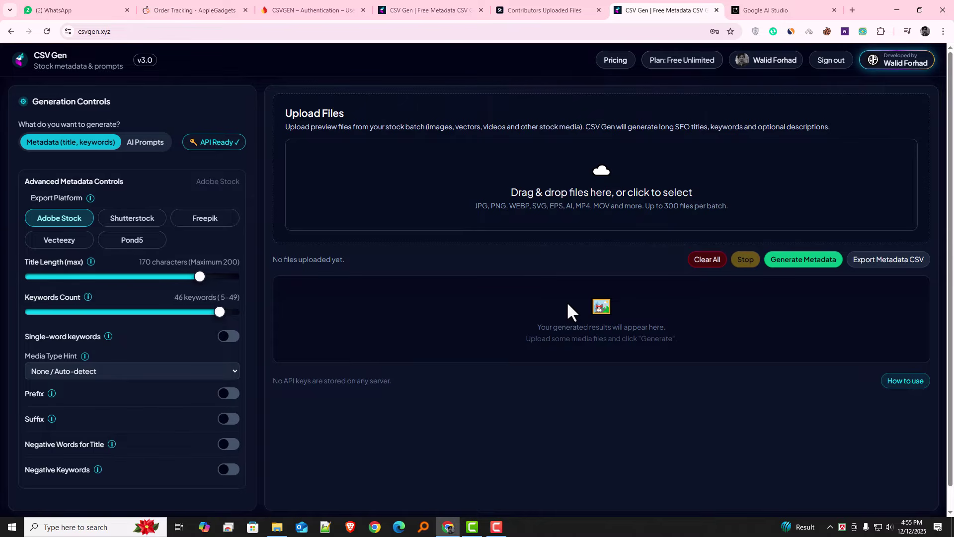
Step: Read the site's pricing information and close it
{"action": "left_click", "coordinate": [611, 63]}
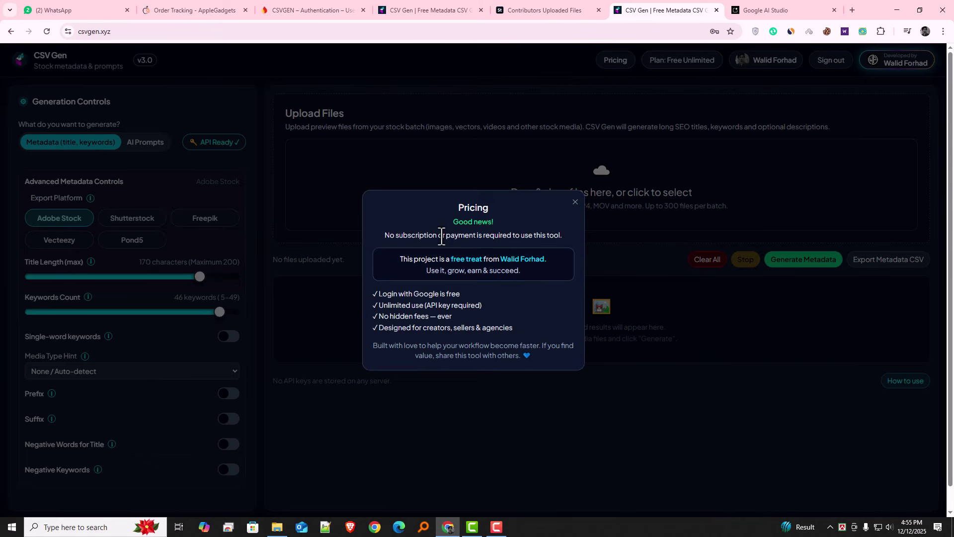
{"action": "left_click_drag", "start_coordinate": [441, 237], "coordinate": [497, 238]}
{"action": "left_click", "coordinate": [437, 328]}
{"action": "left_click_drag", "start_coordinate": [380, 239], "coordinate": [567, 368]}
{"action": "left_click", "coordinate": [578, 205]}
{"action": "left_click", "coordinate": [575, 202]}
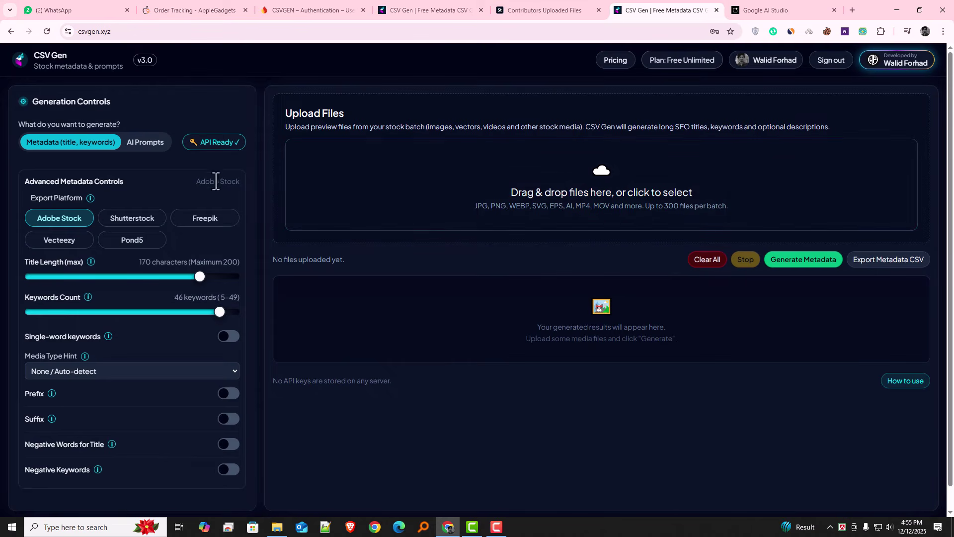
Step: Reopen the Gemini API setup, copy the web address of its linked Google AI Studio page, and return to close the setup
{"action": "left_click", "coordinate": [221, 144]}
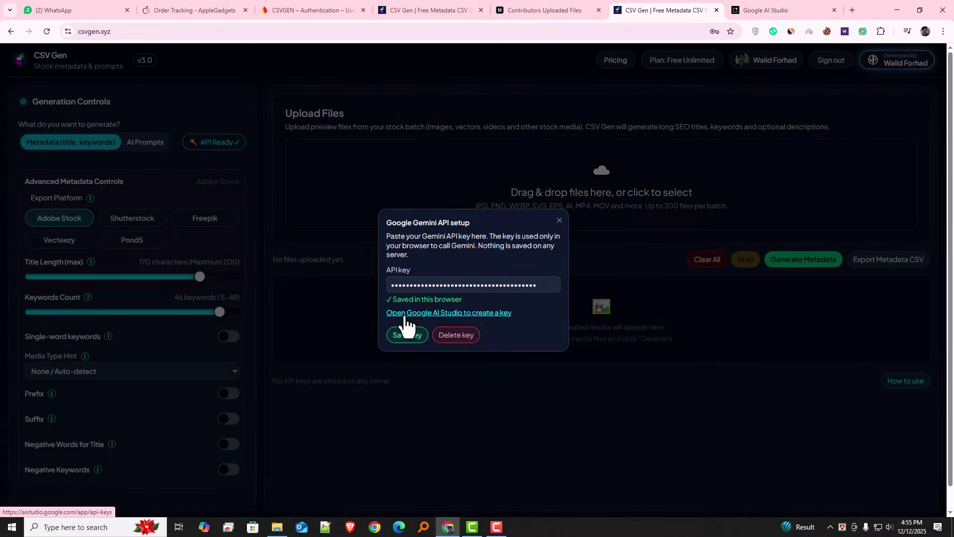
{"action": "left_click", "coordinate": [559, 220]}
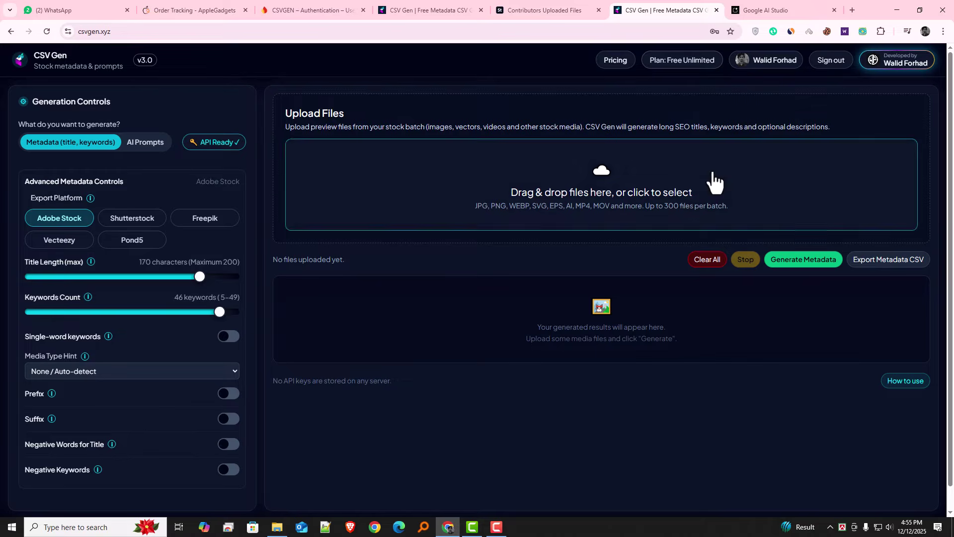
{"action": "left_click", "coordinate": [233, 145]}
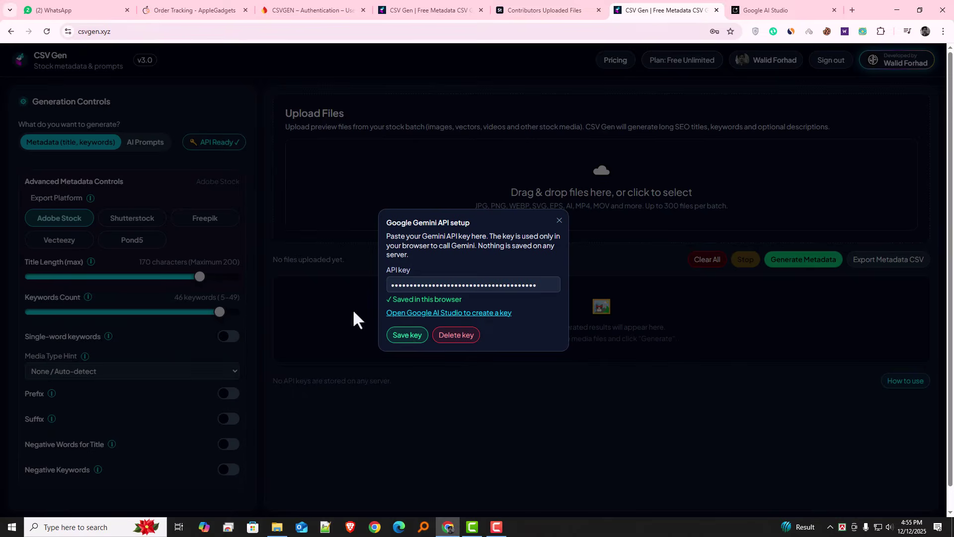
{"action": "right_click", "coordinate": [441, 314]}
{"action": "left_click", "coordinate": [431, 315]}
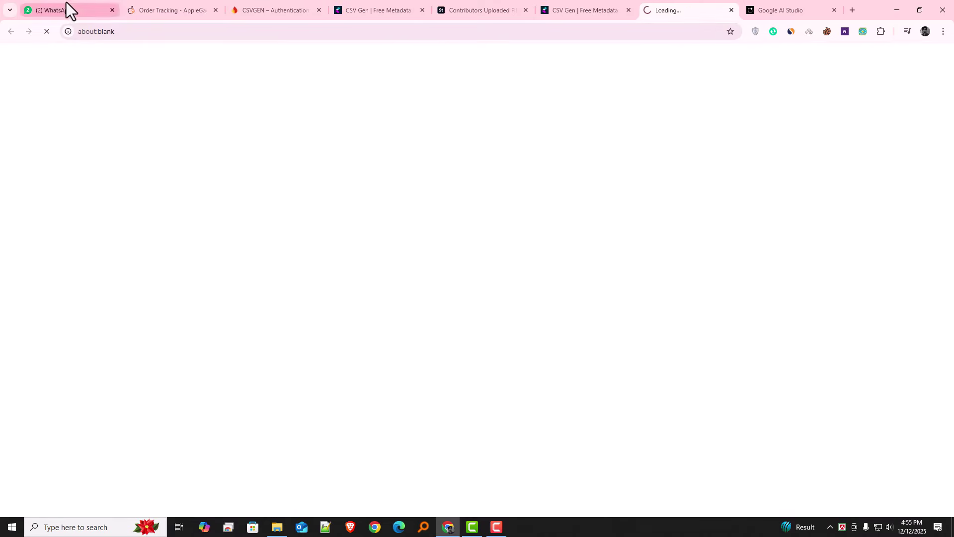
{"action": "left_click", "coordinate": [124, 33]}
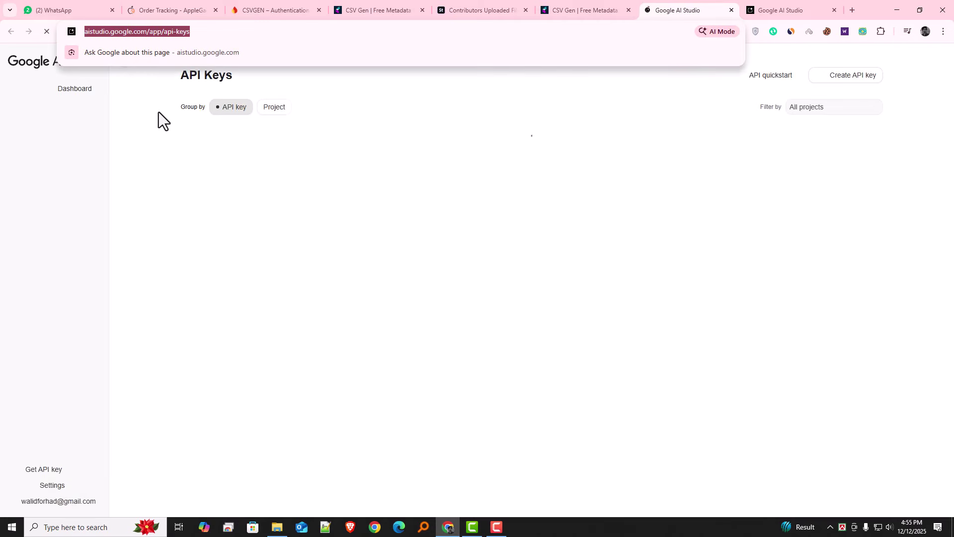
{"action": "right_click", "coordinate": [167, 35]}
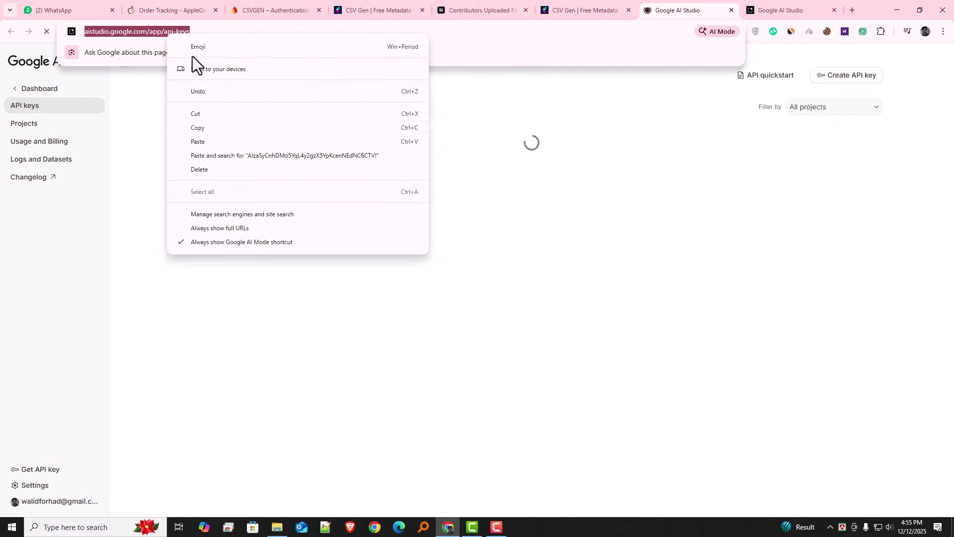
{"action": "left_click", "coordinate": [198, 128]}
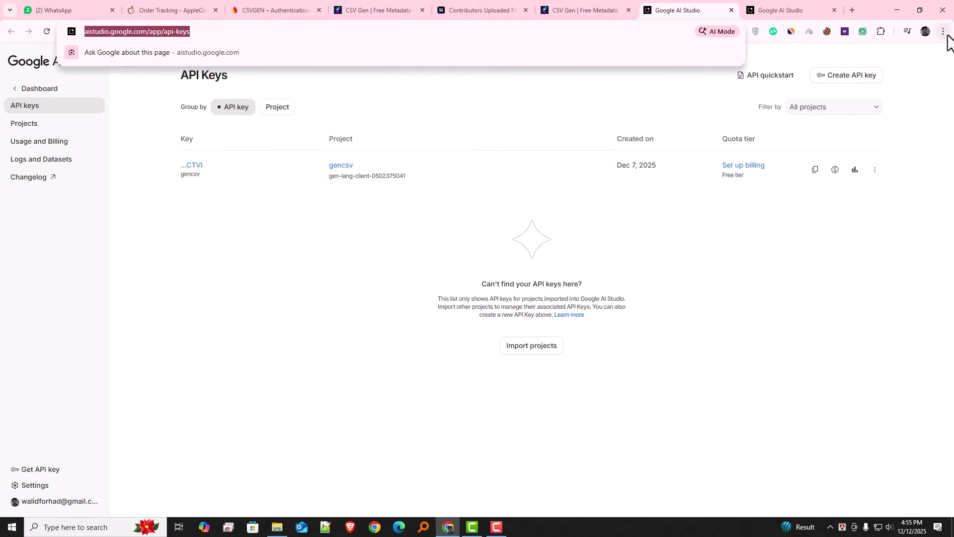
{"action": "left_click", "coordinate": [764, 234]}
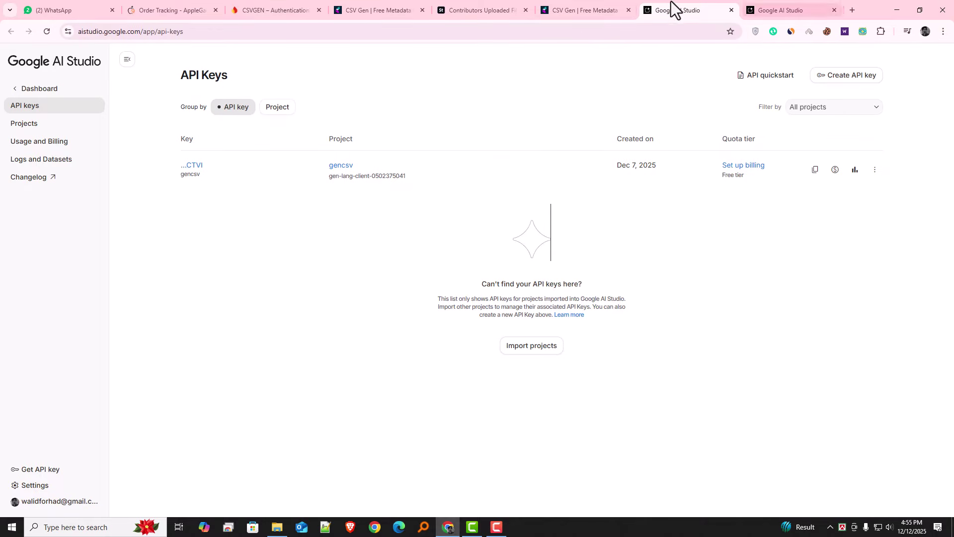
{"action": "left_click", "coordinate": [571, 15]}
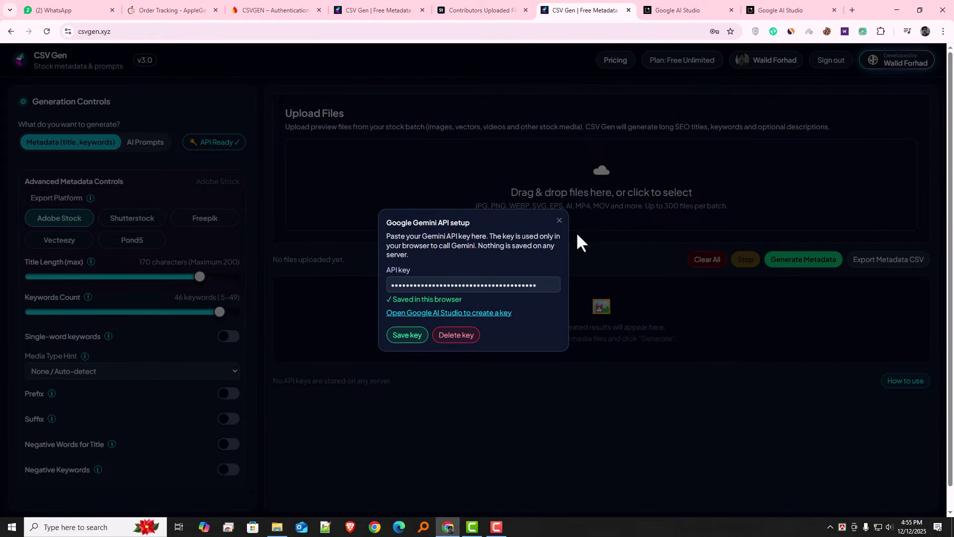
{"action": "left_click", "coordinate": [559, 221]}
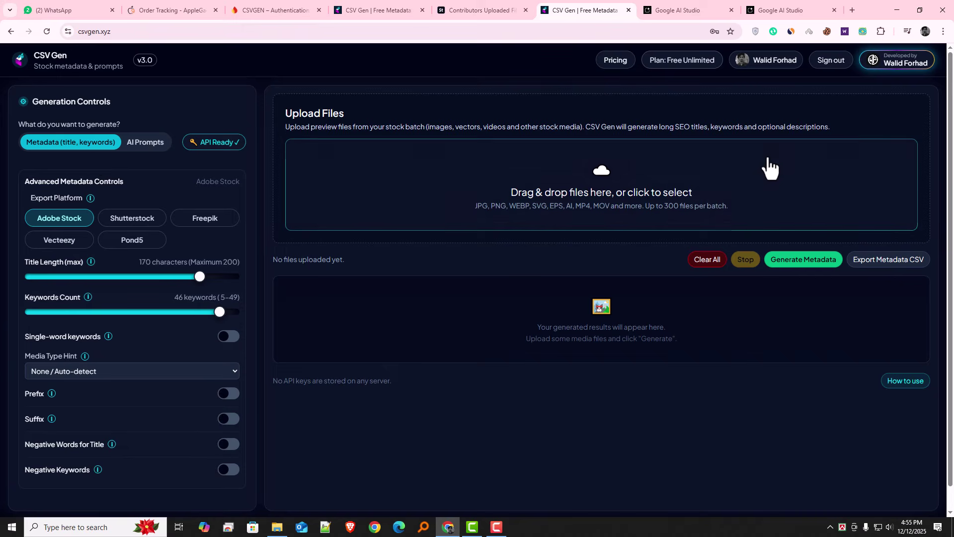
Step: Upload all images, 11225 (1).jpg to 11225 (33).jpg, from the Desktop's New folder for metadata generation
{"action": "left_click", "coordinate": [602, 164]}
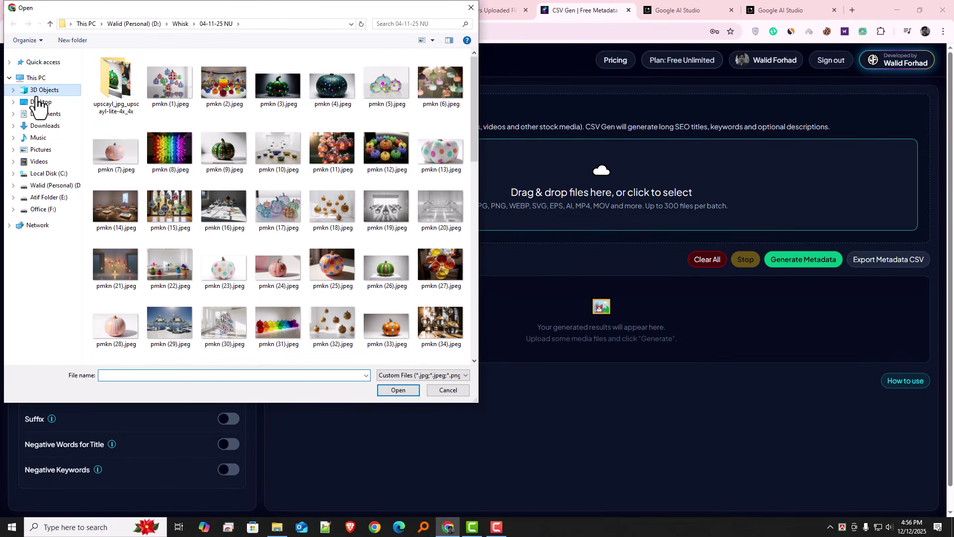
{"action": "left_click", "coordinate": [42, 90]}
{"action": "left_click", "coordinate": [41, 101]}
{"action": "left_click", "coordinate": [189, 92]}
{"action": "double_click", "coordinate": [98, 85]}
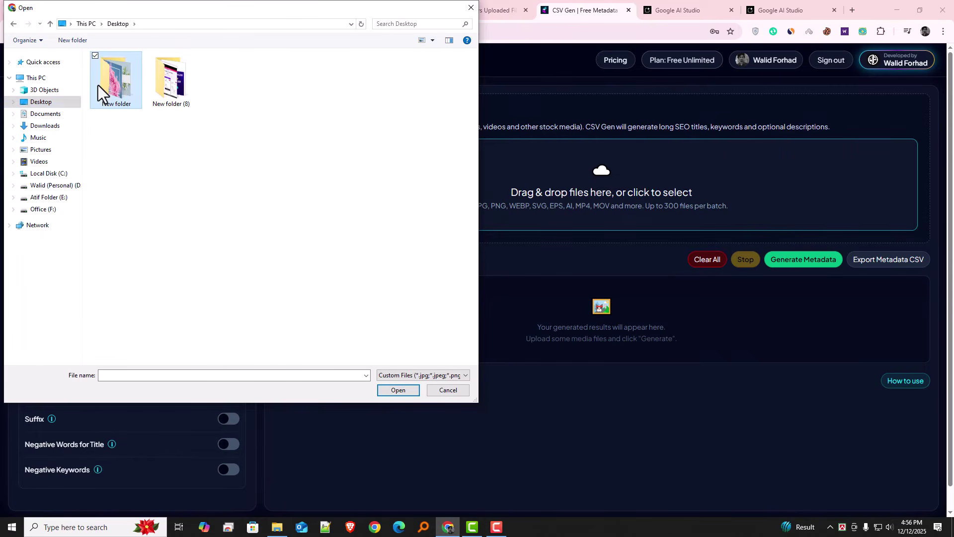
{"action": "left_click_drag", "start_coordinate": [88, 80], "coordinate": [455, 362]}
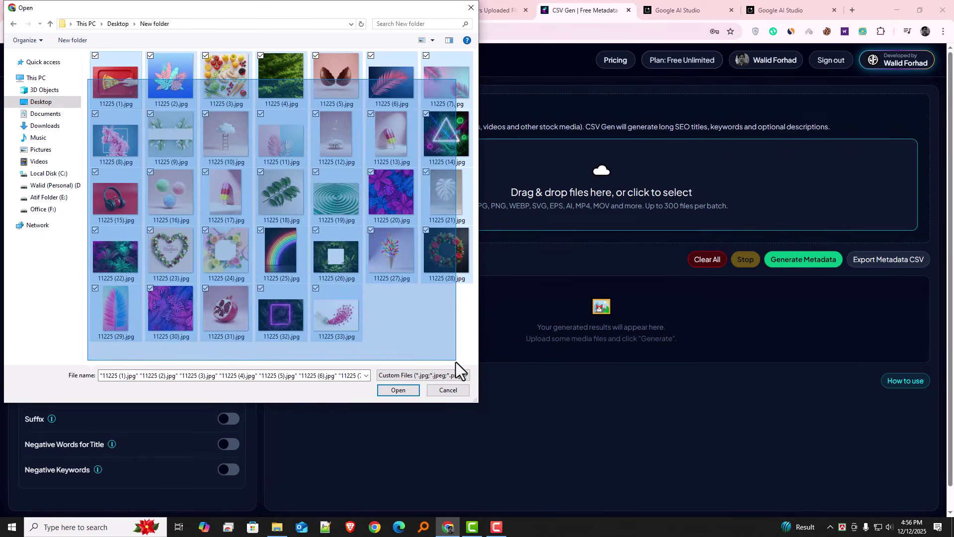
{"action": "left_click", "coordinate": [398, 390]}
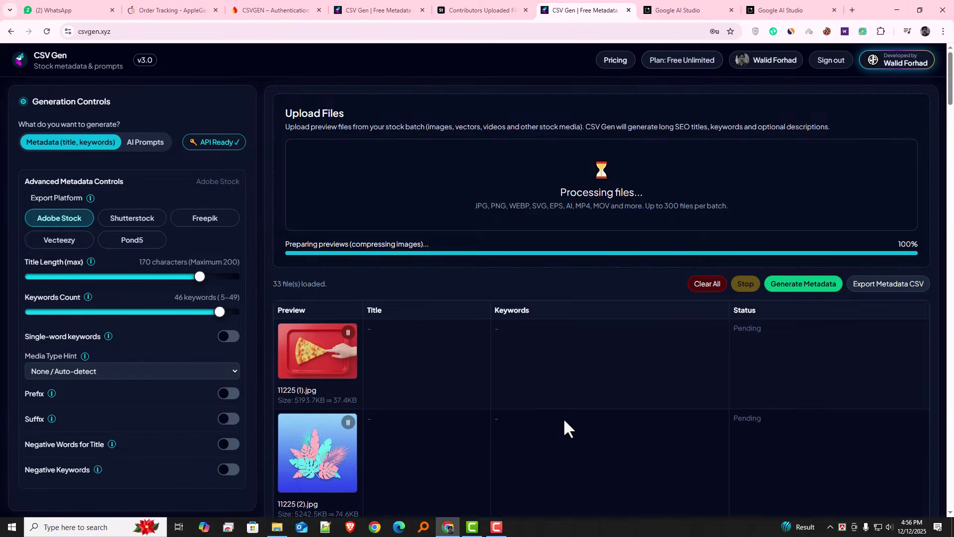
{"action": "scroll", "coordinate": [362, 224], "scroll_direction": "down", "scroll_amount": 4}
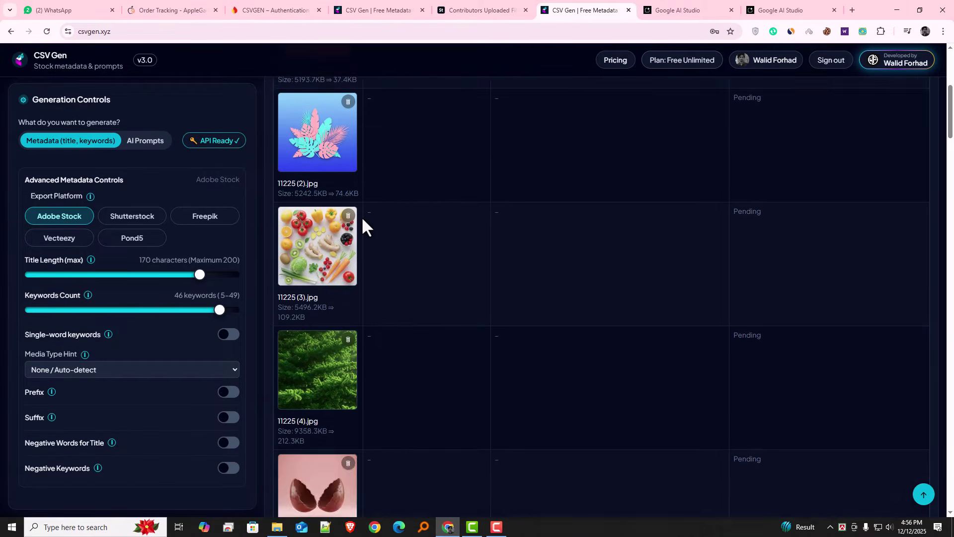
{"action": "scroll", "coordinate": [364, 227], "scroll_direction": "up", "scroll_amount": 6}
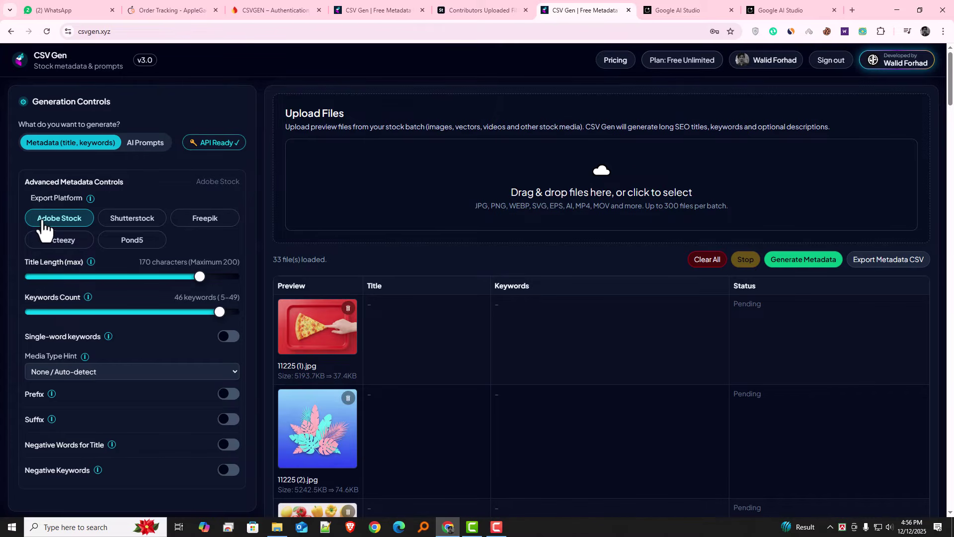
Step: Preview the Shutterstock export layout, switch the export platform back to Adobe Stock and generate metadata for the uploaded images
{"action": "left_click", "coordinate": [125, 222]}
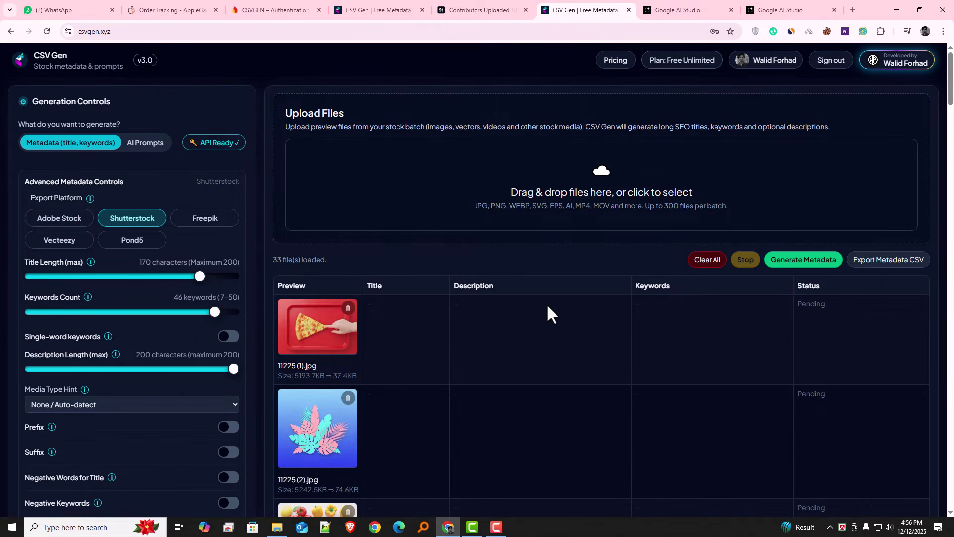
{"action": "left_click", "coordinate": [60, 219]}
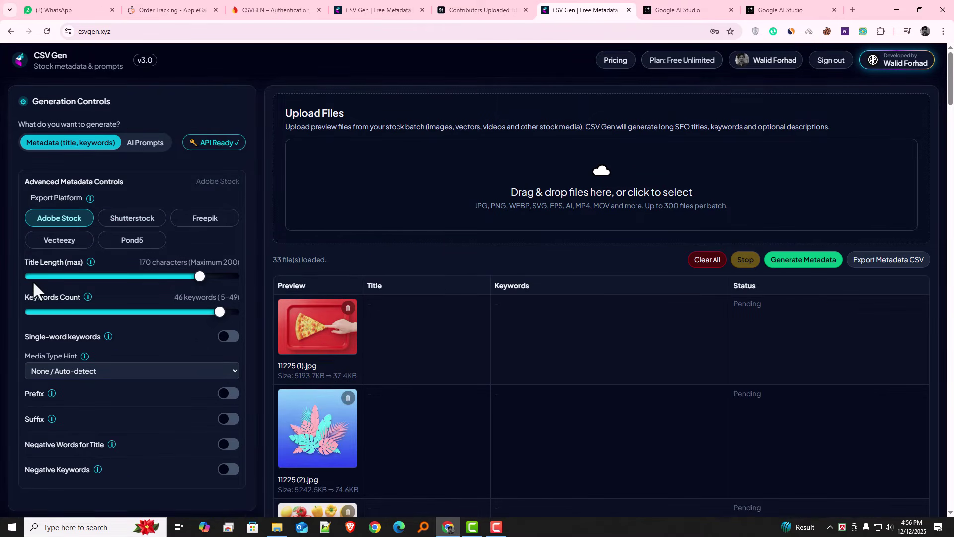
{"action": "left_click", "coordinate": [800, 261]}
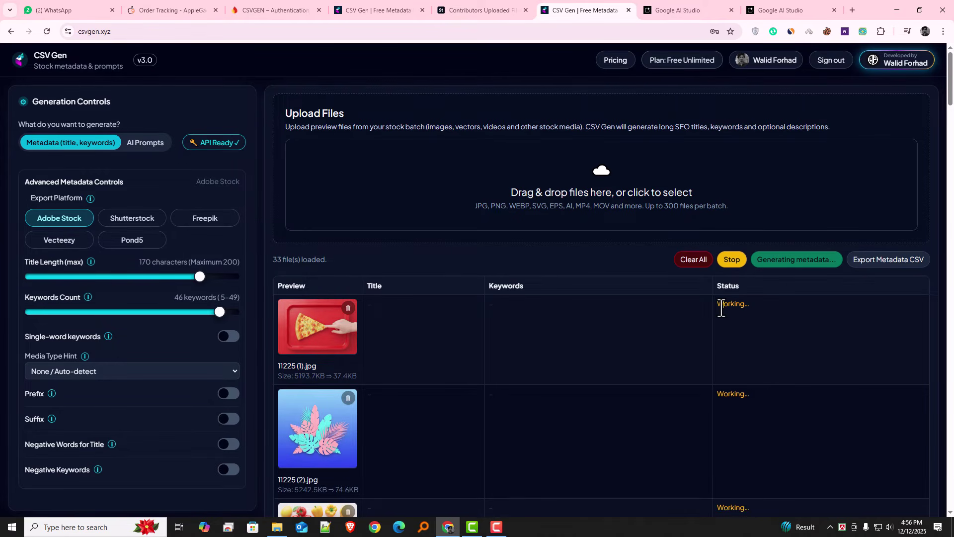
{"action": "scroll", "coordinate": [722, 308], "scroll_direction": "down", "scroll_amount": 20}
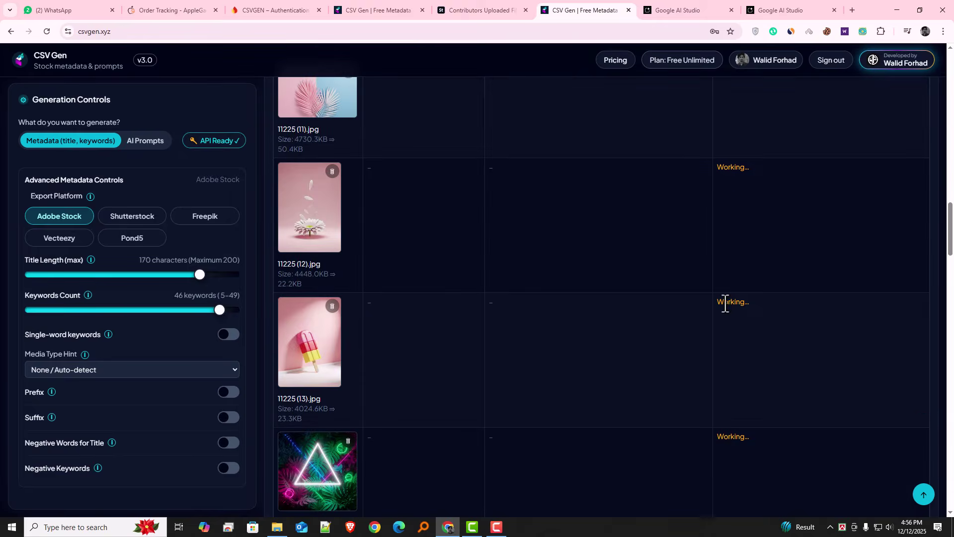
{"action": "scroll", "coordinate": [726, 304], "scroll_direction": "down", "scroll_amount": 7}
{"action": "scroll", "coordinate": [725, 304], "scroll_direction": "up", "scroll_amount": 20}
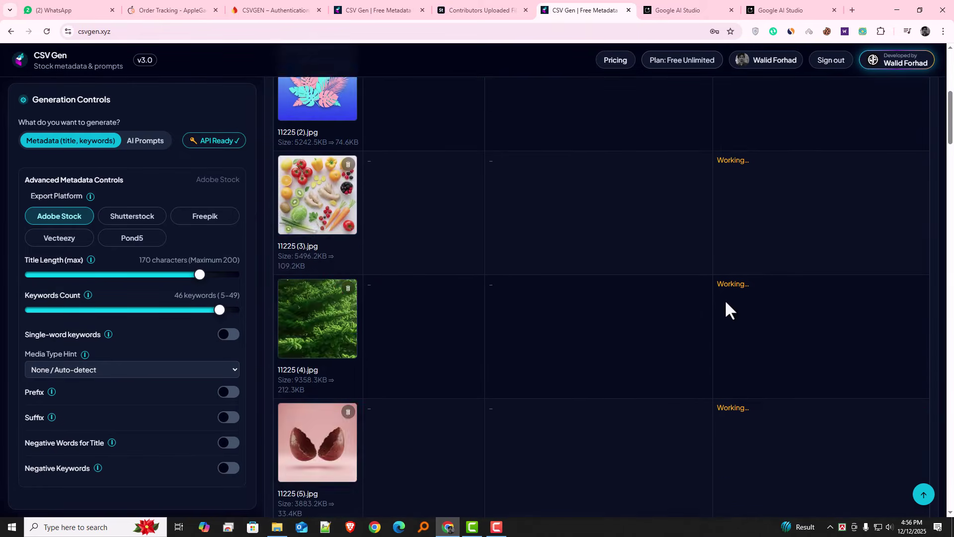
{"action": "scroll", "coordinate": [726, 302], "scroll_direction": "up", "scroll_amount": 7}
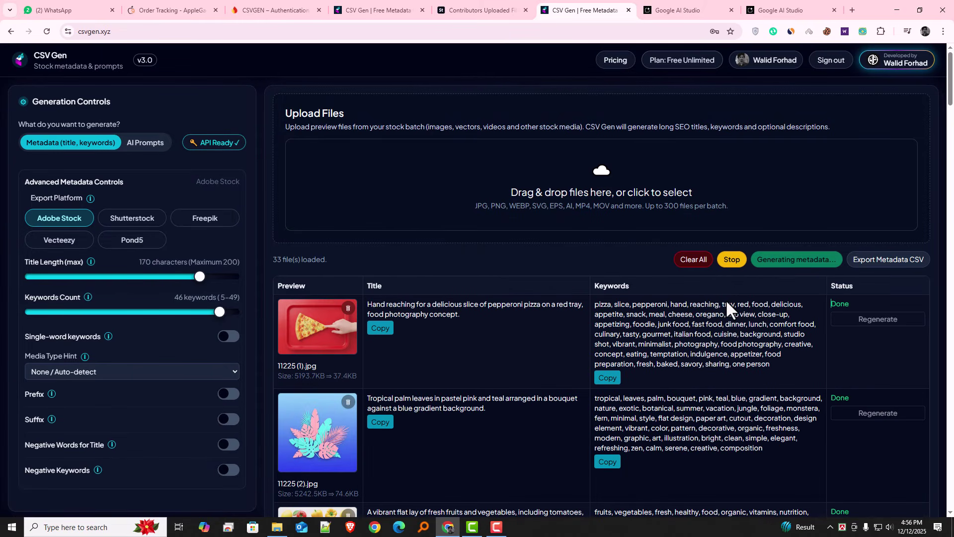
Step: Examine the generated titles and keywords against their images through the whole results list, checking each file's generation status
{"action": "scroll", "coordinate": [726, 301], "scroll_direction": "down", "scroll_amount": 6}
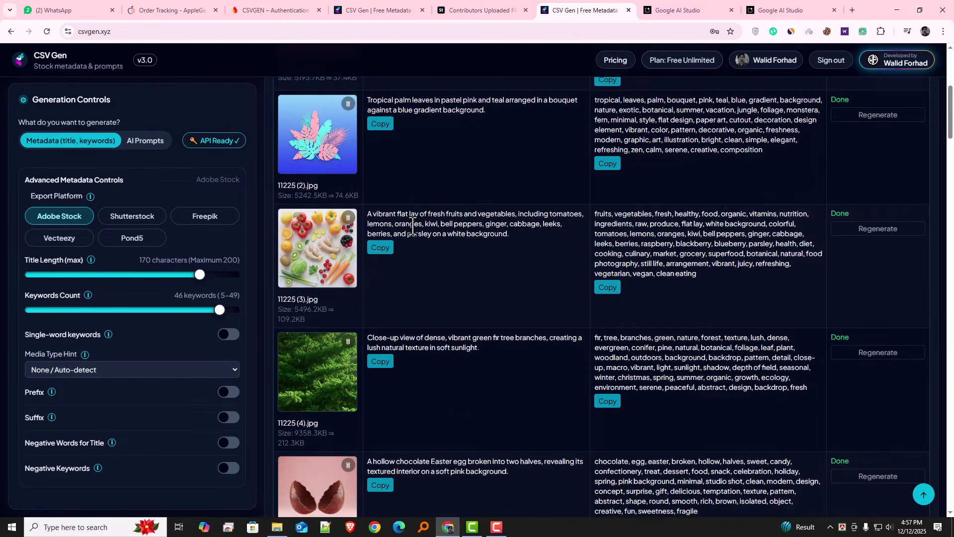
{"action": "left_click_drag", "start_coordinate": [642, 243], "coordinate": [612, 234]}
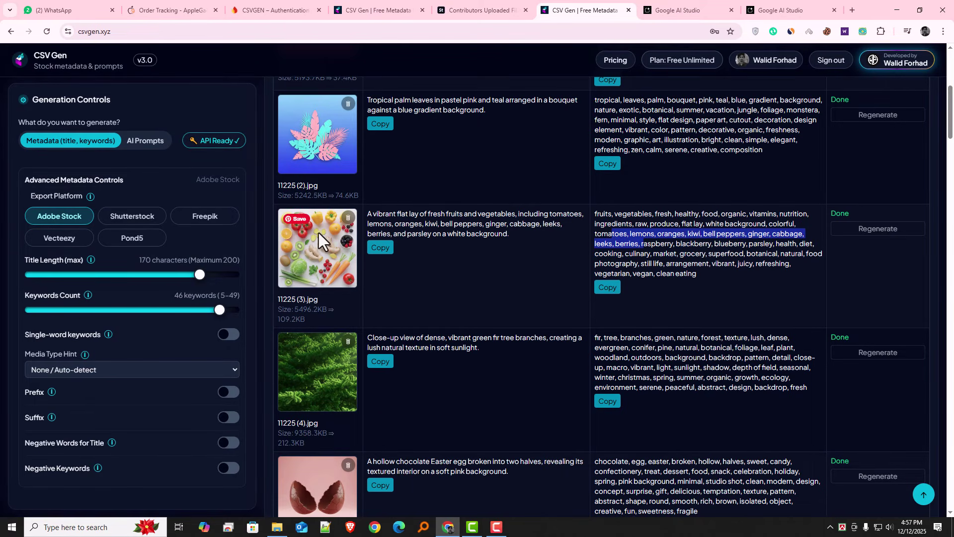
{"action": "scroll", "coordinate": [378, 328], "scroll_direction": "down", "scroll_amount": 2}
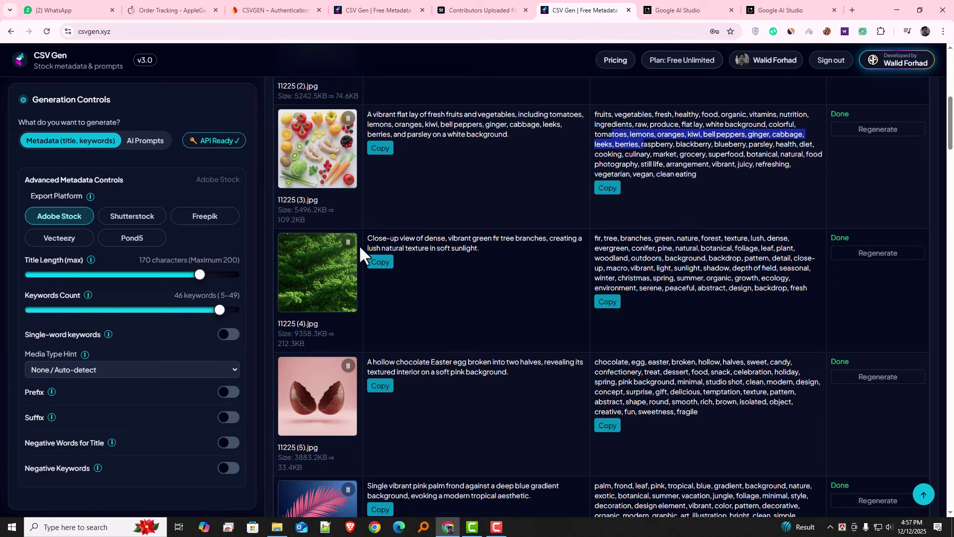
{"action": "scroll", "coordinate": [402, 271], "scroll_direction": "down", "scroll_amount": 1}
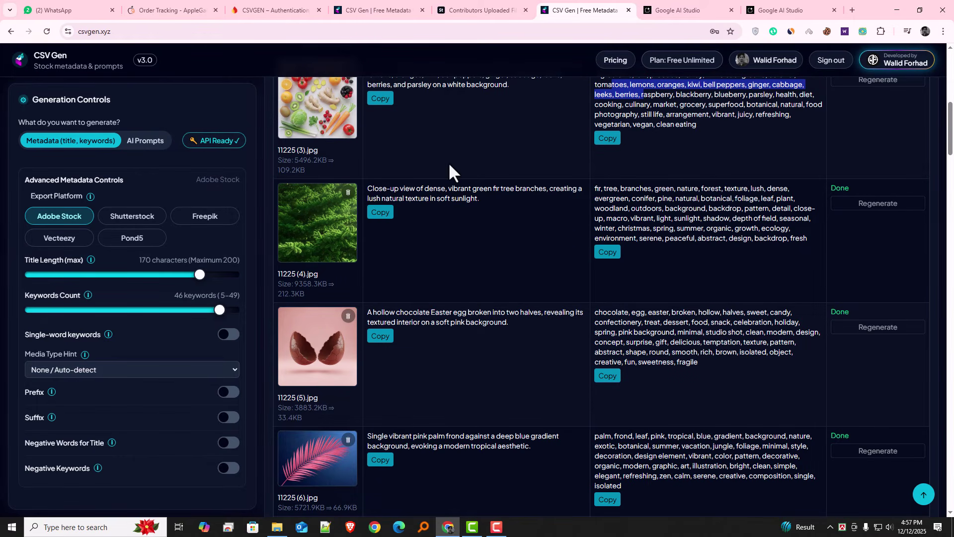
{"action": "left_click", "coordinate": [371, 190]}
{"action": "triple_click", "coordinate": [388, 193]}
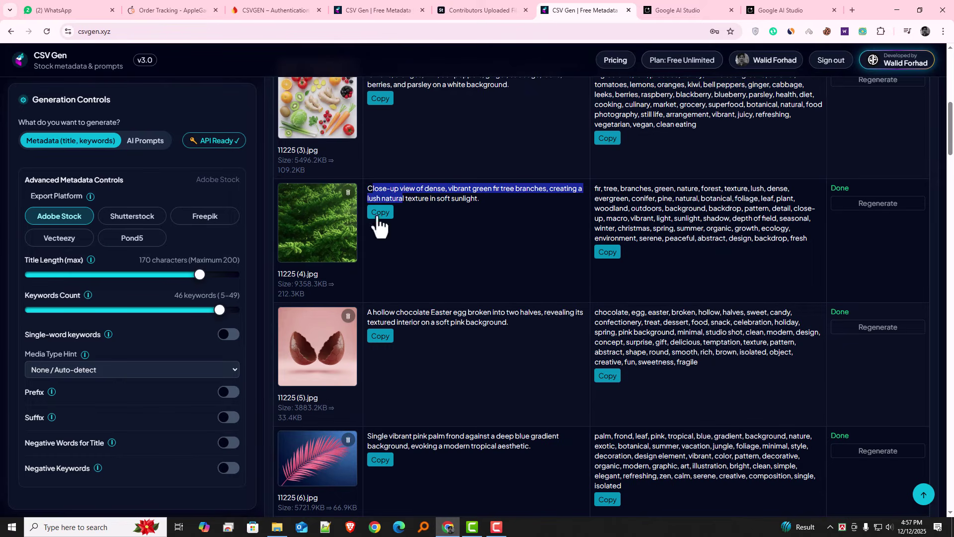
{"action": "scroll", "coordinate": [354, 265], "scroll_direction": "down", "scroll_amount": 3}
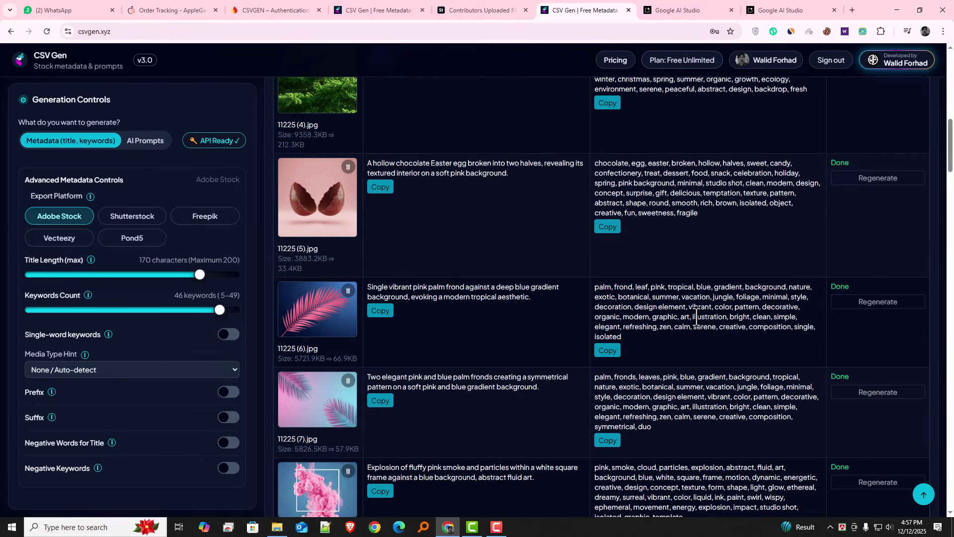
{"action": "scroll", "coordinate": [413, 315], "scroll_direction": "down", "scroll_amount": 10}
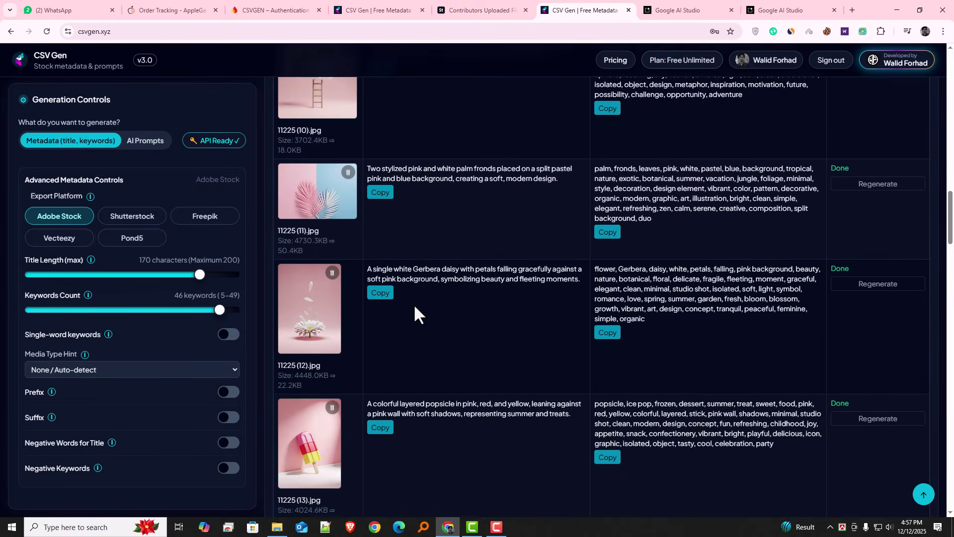
{"action": "scroll", "coordinate": [414, 307], "scroll_direction": "down", "scroll_amount": 20}
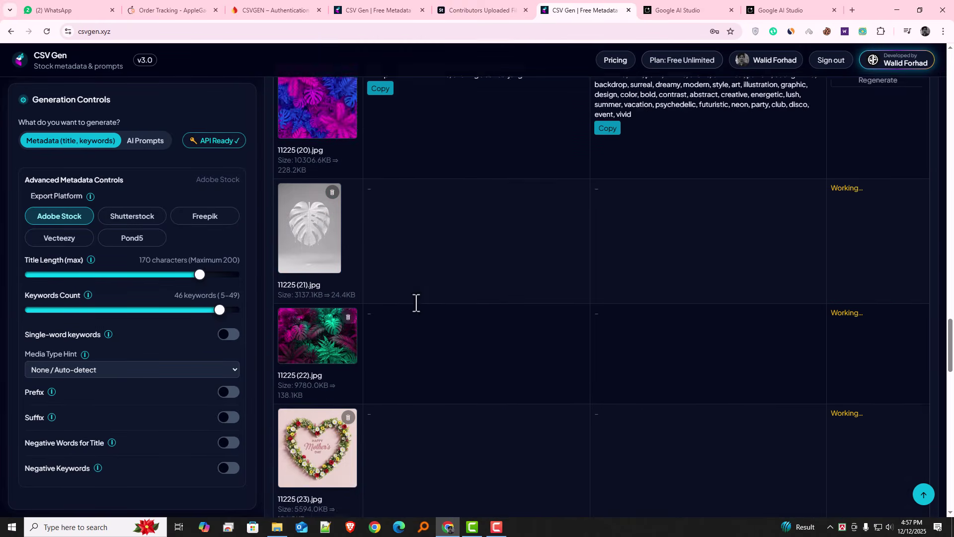
{"action": "scroll", "coordinate": [416, 302], "scroll_direction": "down", "scroll_amount": 20}
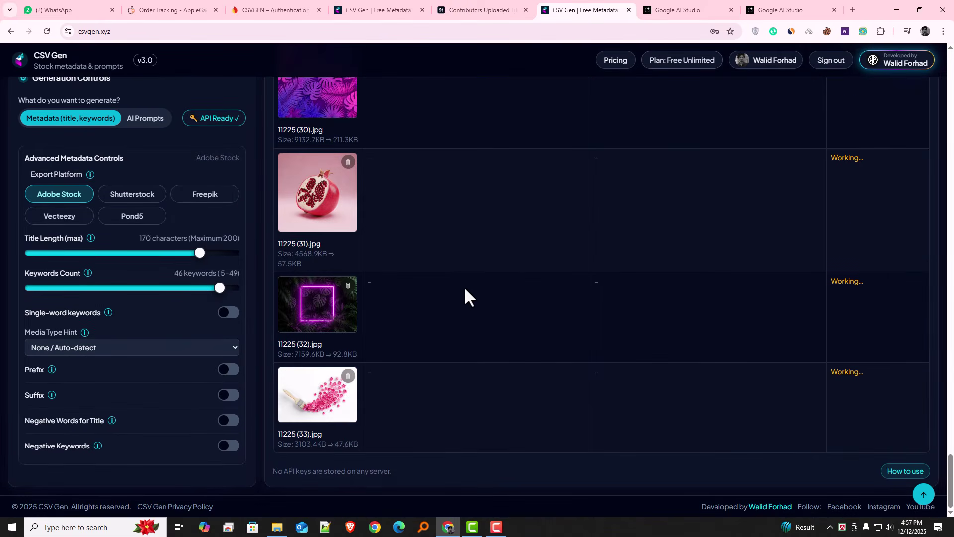
{"action": "scroll", "coordinate": [544, 285], "scroll_direction": "up", "scroll_amount": 12}
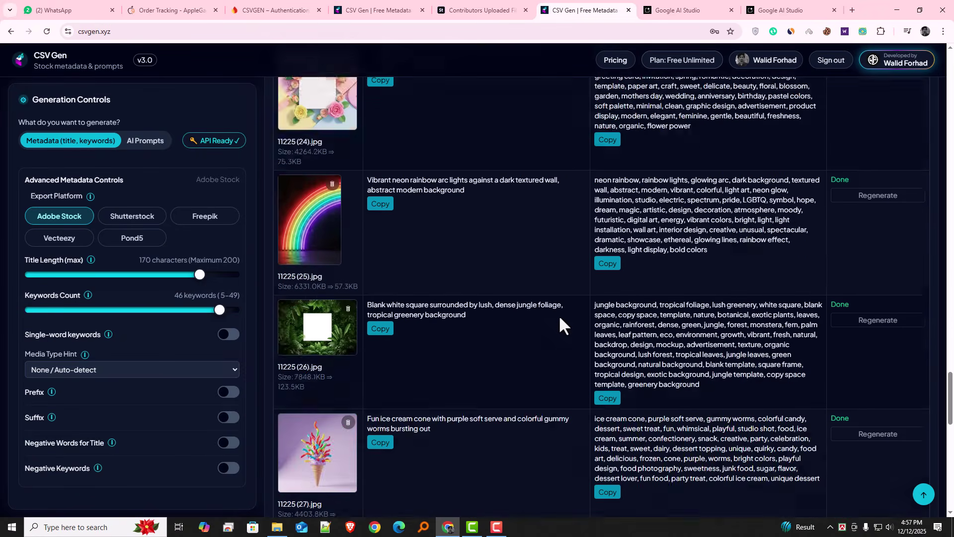
{"action": "scroll", "coordinate": [559, 314], "scroll_direction": "down", "scroll_amount": 12}
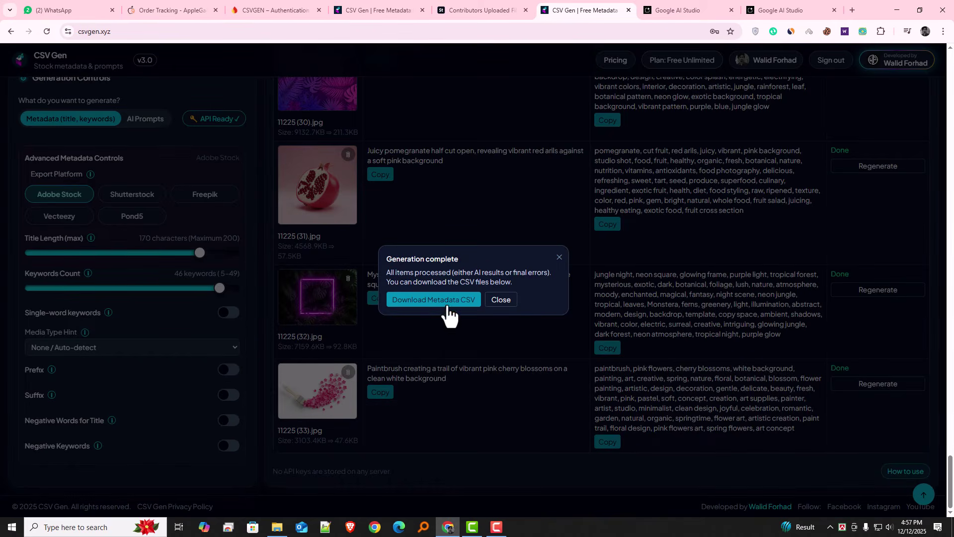
Step: Download the generated Adobe Stock metadata as a CSV file and open adobe-metadata.csv in Excel
{"action": "left_click_drag", "start_coordinate": [382, 274], "coordinate": [531, 293]}
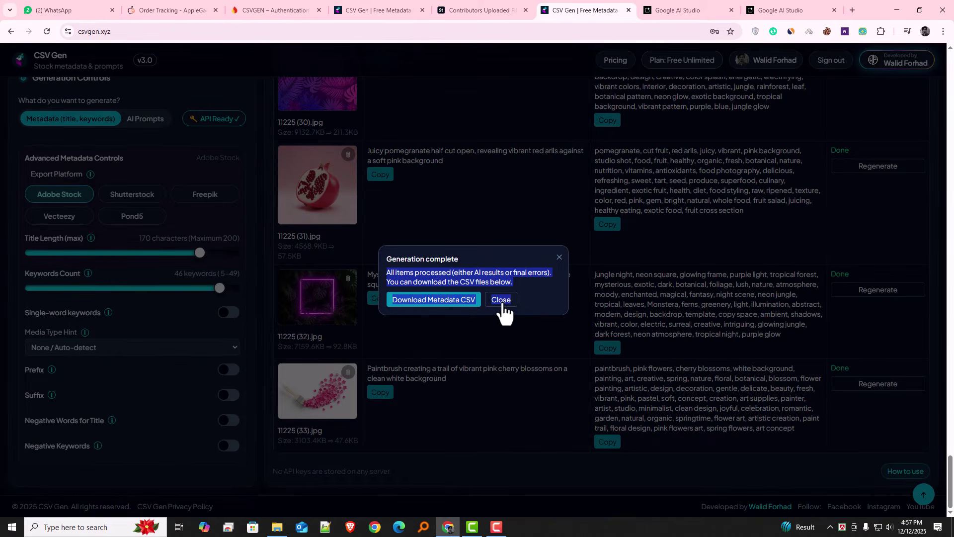
{"action": "left_click", "coordinate": [546, 294]}
{"action": "left_click", "coordinate": [457, 303]}
{"action": "scroll", "coordinate": [833, 128], "scroll_direction": "up", "scroll_amount": 20}
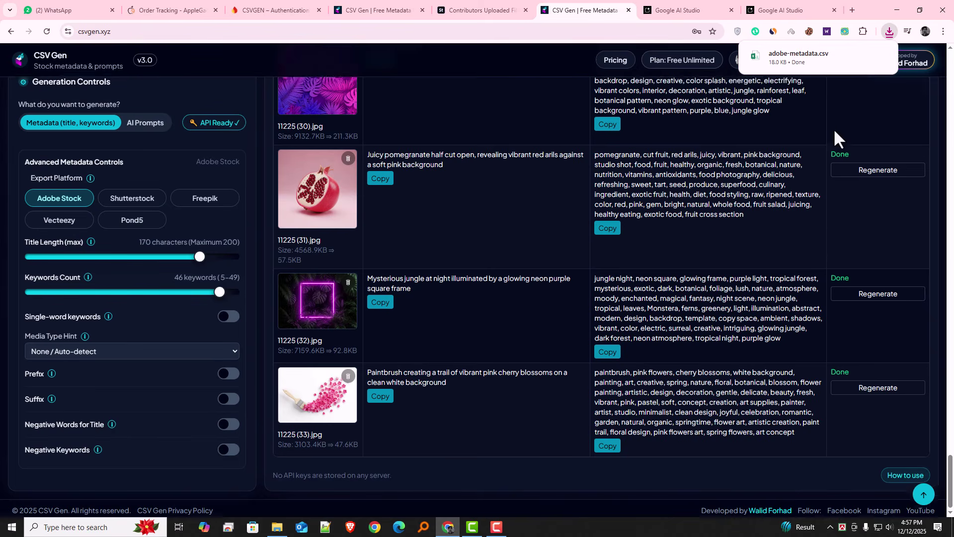
{"action": "scroll", "coordinate": [835, 131], "scroll_direction": "up", "scroll_amount": 20}
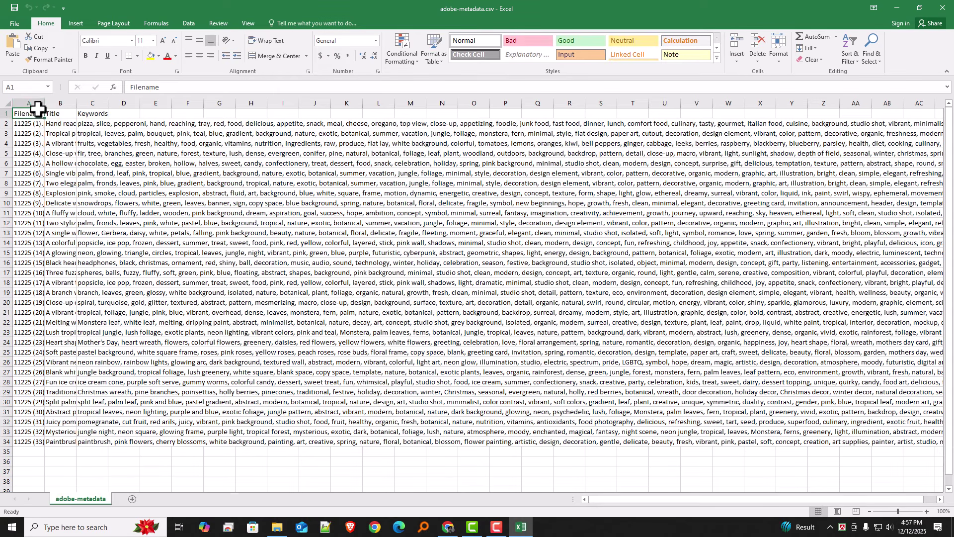
Step: Check the Title and Keywords columns of the metadata spreadsheet and minimize it
{"action": "left_click", "coordinate": [60, 114]}
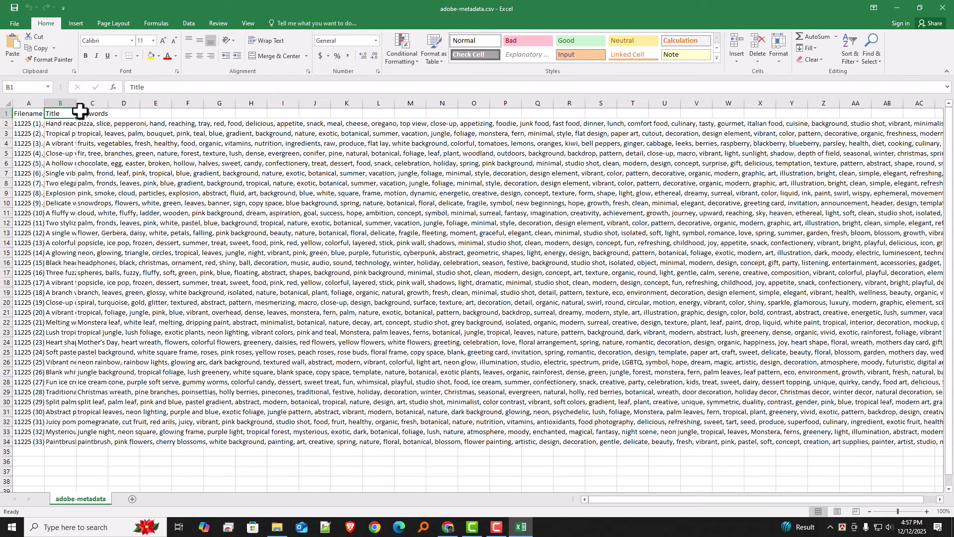
{"action": "left_click", "coordinate": [90, 113]}
{"action": "left_click", "coordinate": [900, 1]}
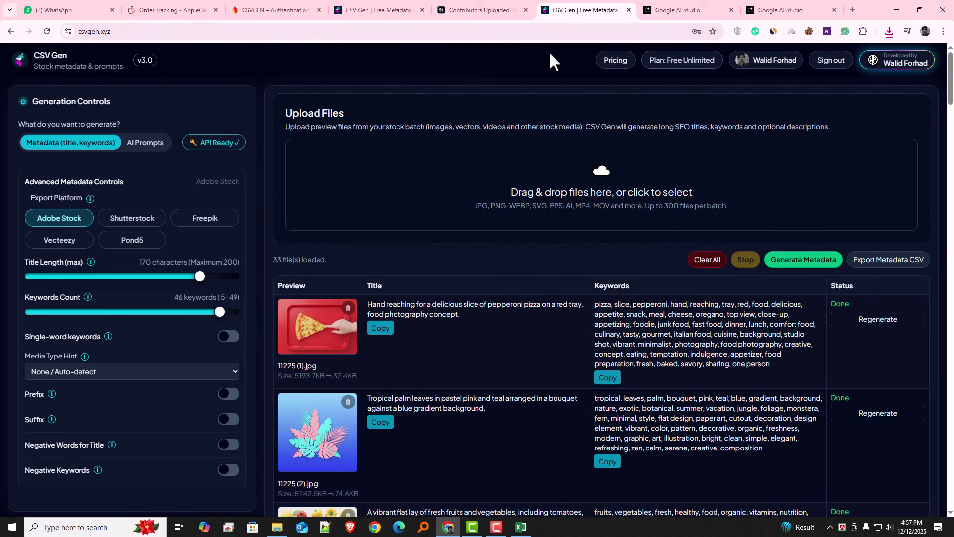
Step: Switch to the Adobe Stock contributor page and upload all images from the Desktop's New folder, 11225 (1).jpg to 11225 (33).jpg
{"action": "left_click", "coordinate": [479, 10]}
{"action": "left_click", "coordinate": [823, 58]}
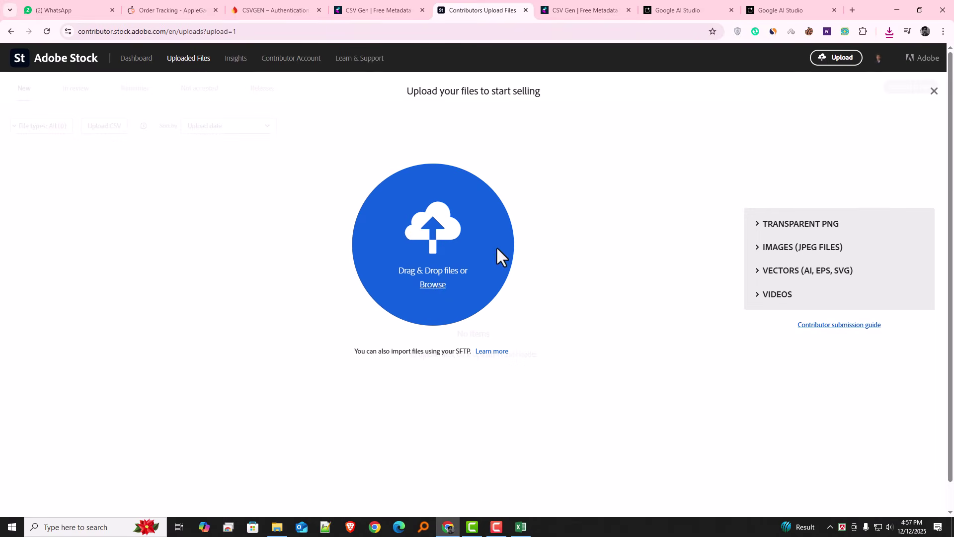
{"action": "left_click", "coordinate": [432, 284]}
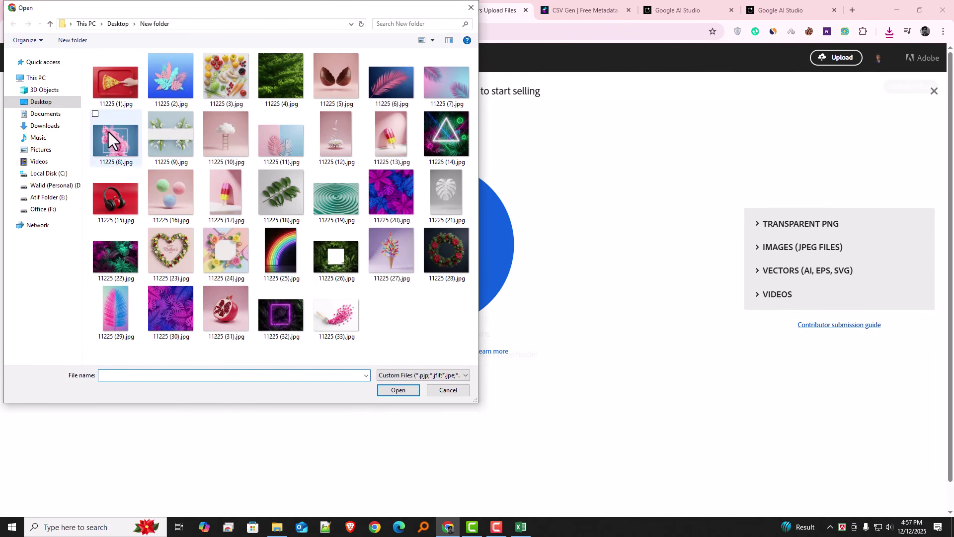
{"action": "left_click_drag", "start_coordinate": [89, 80], "coordinate": [437, 356]}
{"action": "left_click", "coordinate": [397, 391]}
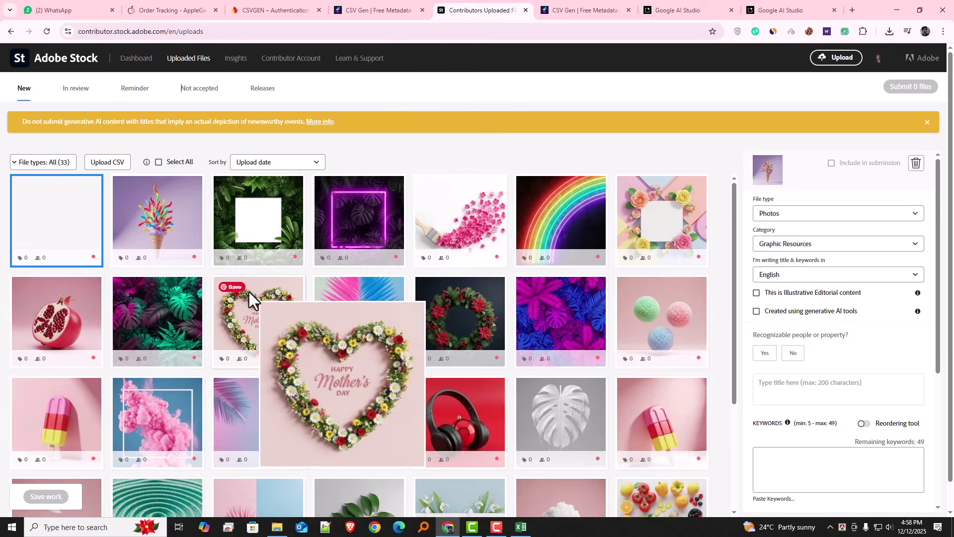
{"action": "scroll", "coordinate": [280, 293], "scroll_direction": "down", "scroll_amount": 5}
{"action": "scroll", "coordinate": [619, 401], "scroll_direction": "up", "scroll_amount": 6}
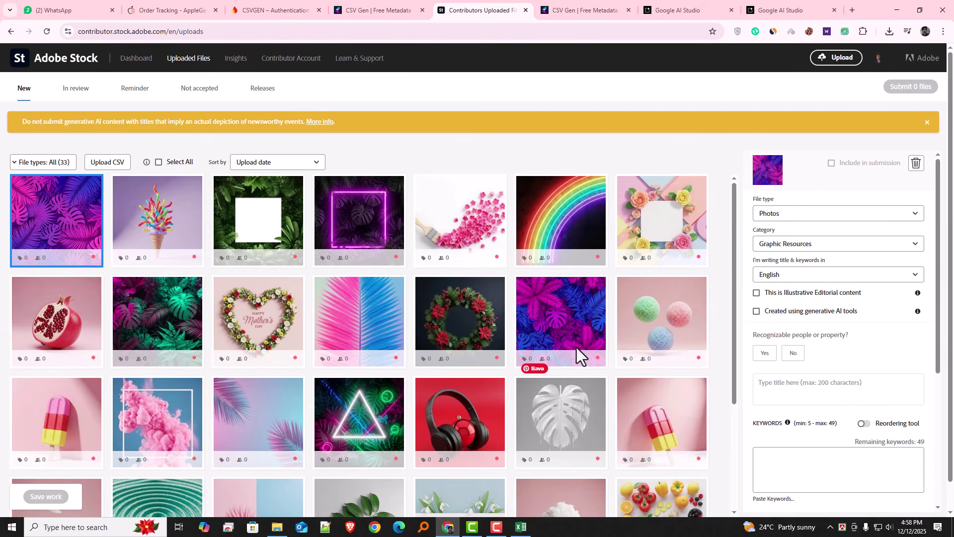
Step: Upload adobe-metadata.csv from the Downloads folder to attach its metadata to the new Adobe Stock files
{"action": "left_click", "coordinate": [114, 165]}
{"action": "left_click", "coordinate": [555, 434]}
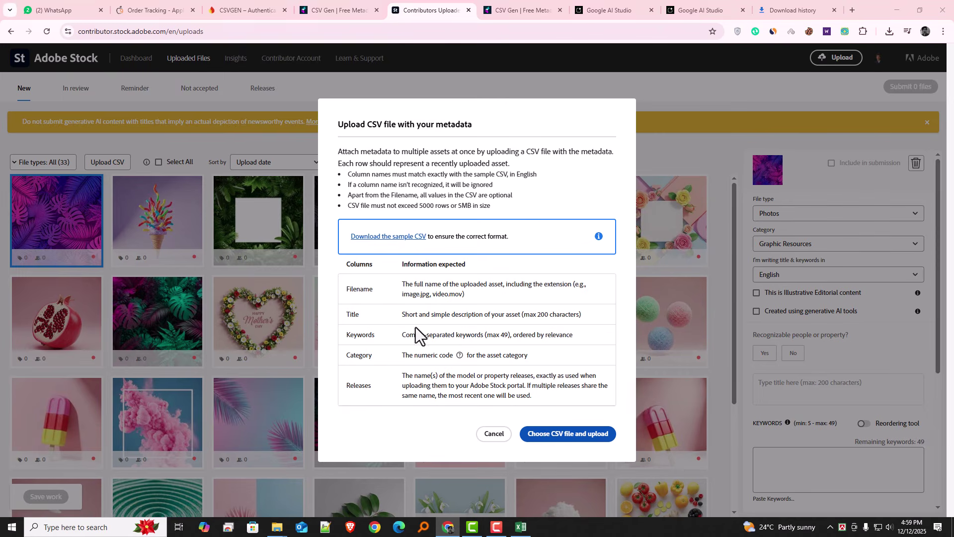
{"action": "left_click", "coordinate": [23, 127]}
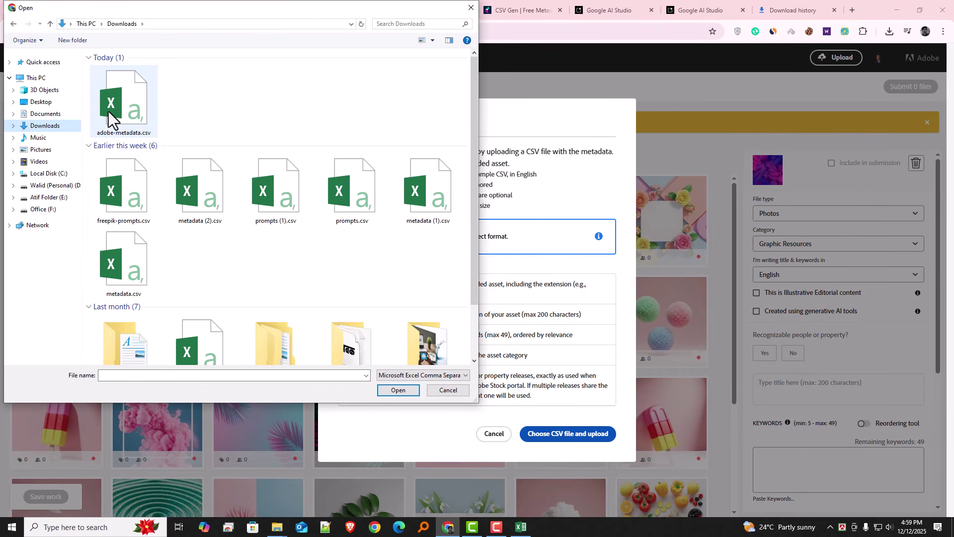
{"action": "left_click", "coordinate": [124, 130]}
{"action": "left_click", "coordinate": [413, 388]}
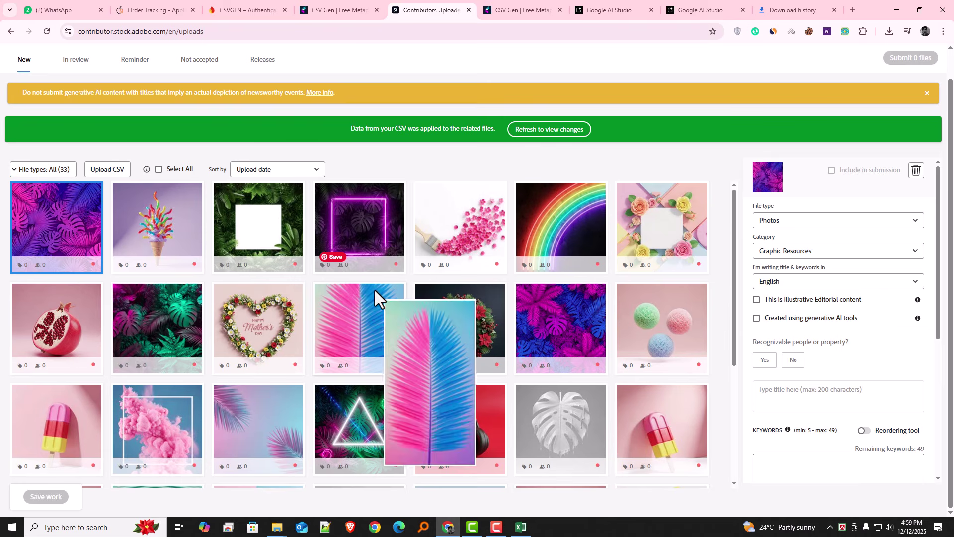
Step: Refresh the Adobe Stock uploads to load the CSV data and inspect the title and keywords of the neon square frame image
{"action": "left_click", "coordinate": [530, 132]}
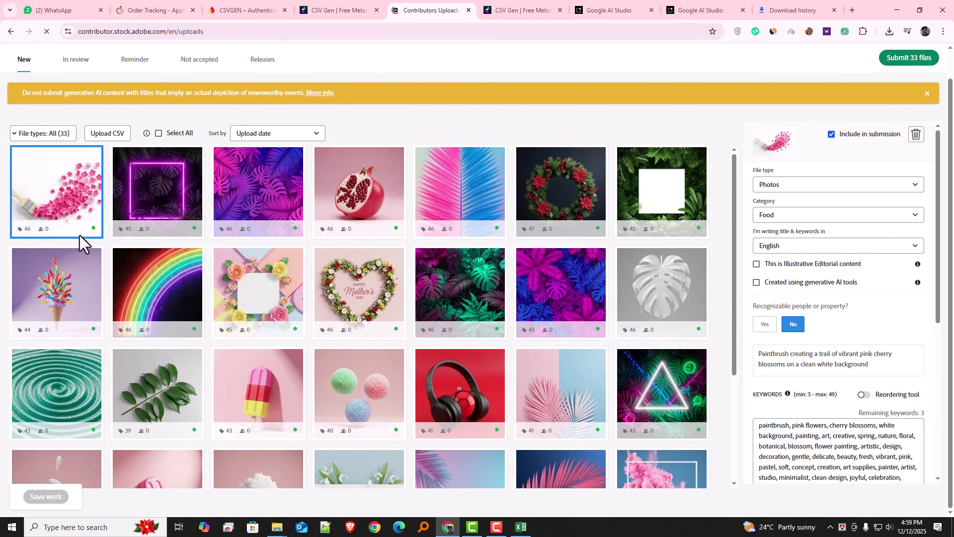
{"action": "left_click", "coordinate": [154, 209]}
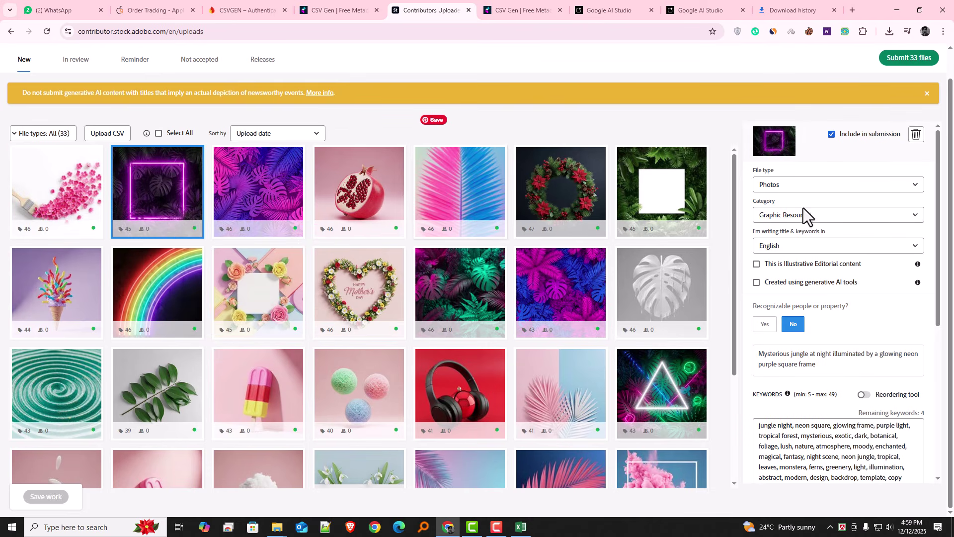
{"action": "scroll", "coordinate": [791, 366], "scroll_direction": "down", "scroll_amount": 1}
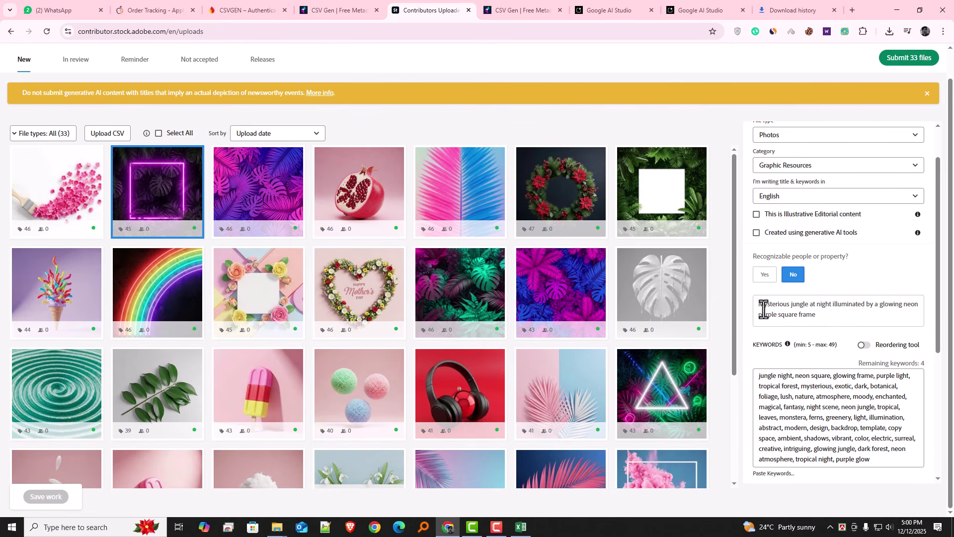
{"action": "left_click_drag", "start_coordinate": [763, 305], "coordinate": [810, 309]}
Step: Check the applied titles, categories and keywords of several other uploaded images, including the pomegranate, split palm leaf, tropical foliage, headphones and popsicle
{"action": "left_click", "coordinate": [338, 196]}
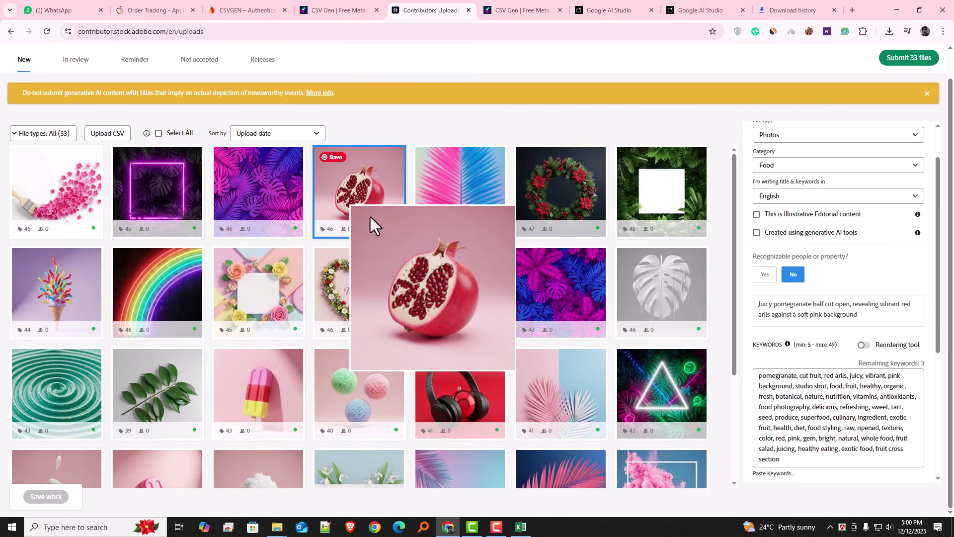
{"action": "left_click", "coordinate": [558, 209]}
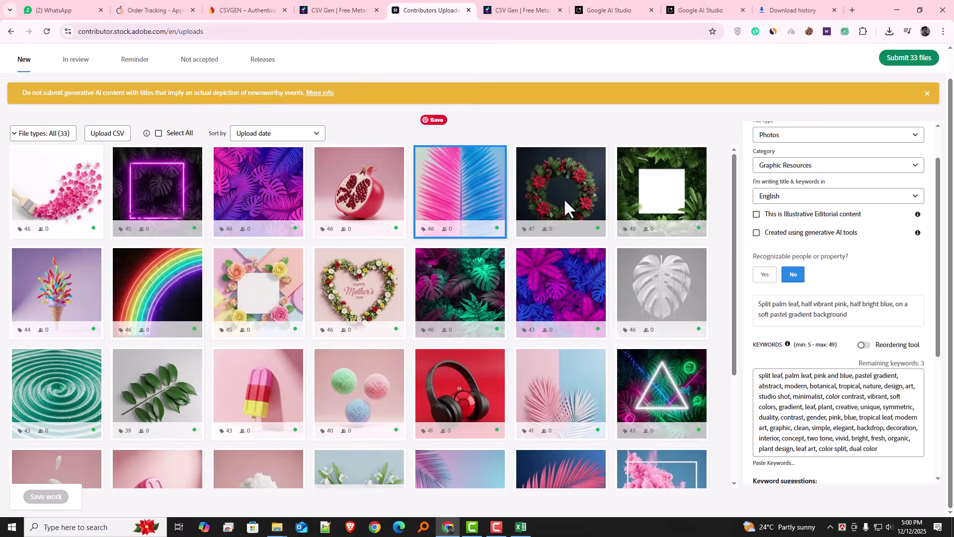
{"action": "left_click", "coordinate": [674, 323]}
{"action": "left_click", "coordinate": [422, 303]}
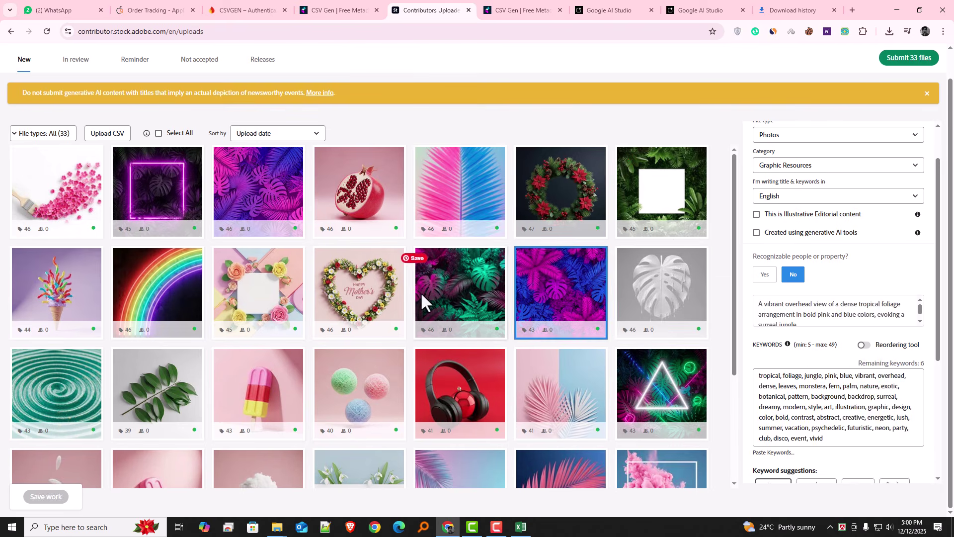
{"action": "left_click", "coordinate": [351, 326]}
{"action": "left_click", "coordinate": [392, 365]}
{"action": "left_click", "coordinate": [448, 372]}
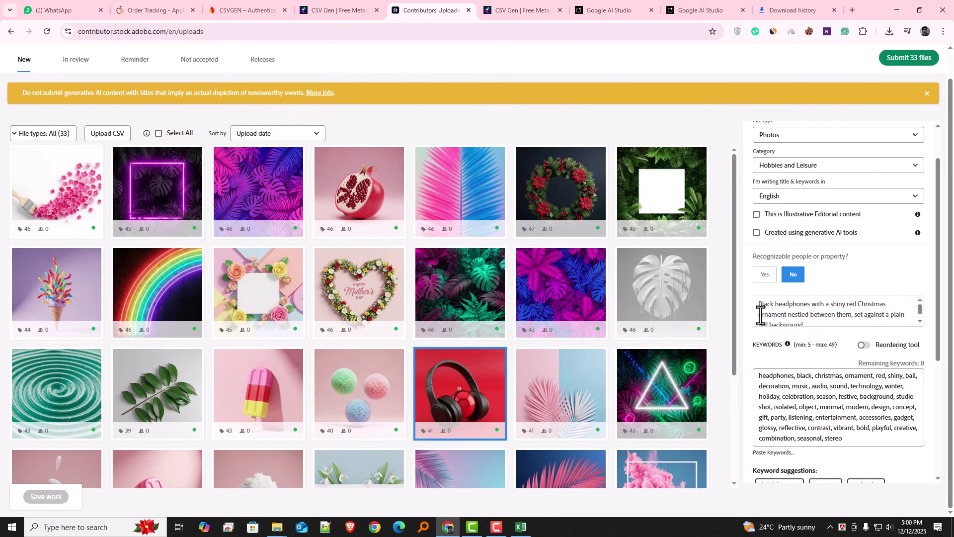
{"action": "left_click", "coordinate": [224, 386]}
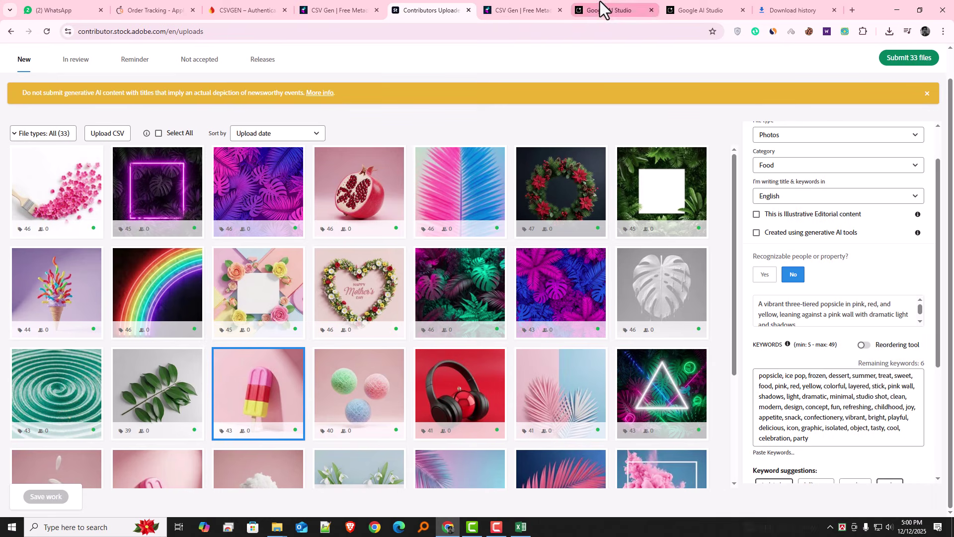
Step: Switch to the CSV Gen page without files and go through the Shutterstock, Freepik, Vecteezy and Pond5 export platforms, examining the Pond5 metadata controls
{"action": "left_click", "coordinate": [330, 4]}
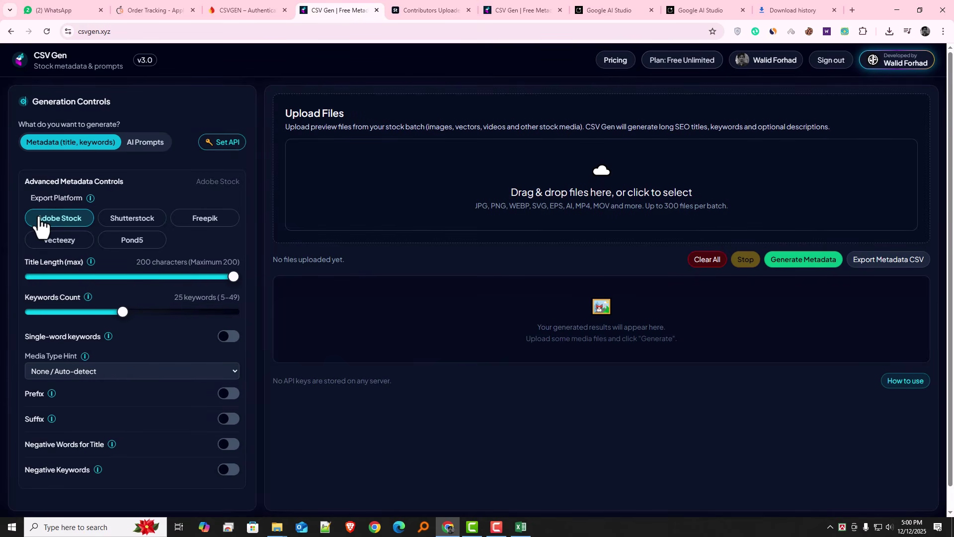
{"action": "left_click", "coordinate": [119, 225]}
{"action": "left_click", "coordinate": [226, 223]}
{"action": "left_click", "coordinate": [80, 242]}
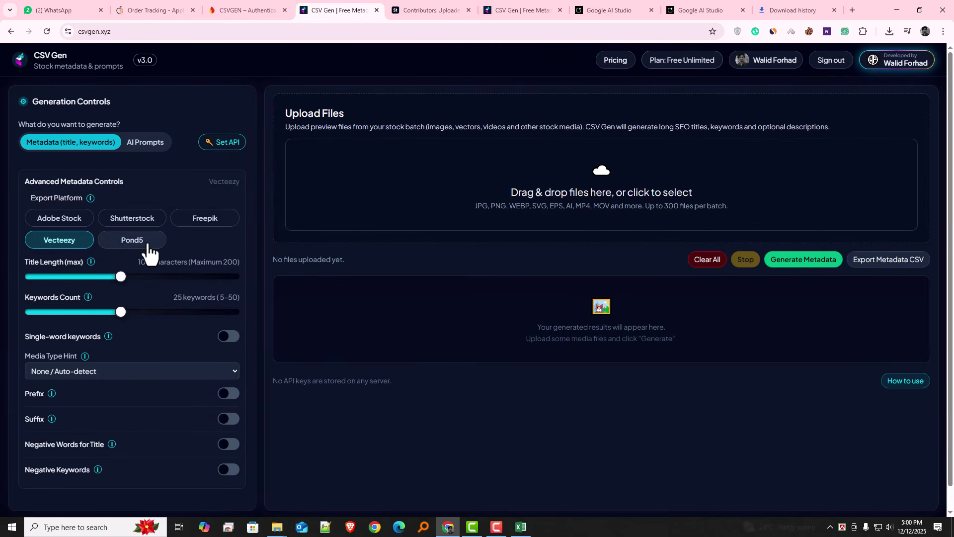
{"action": "left_click", "coordinate": [147, 243]}
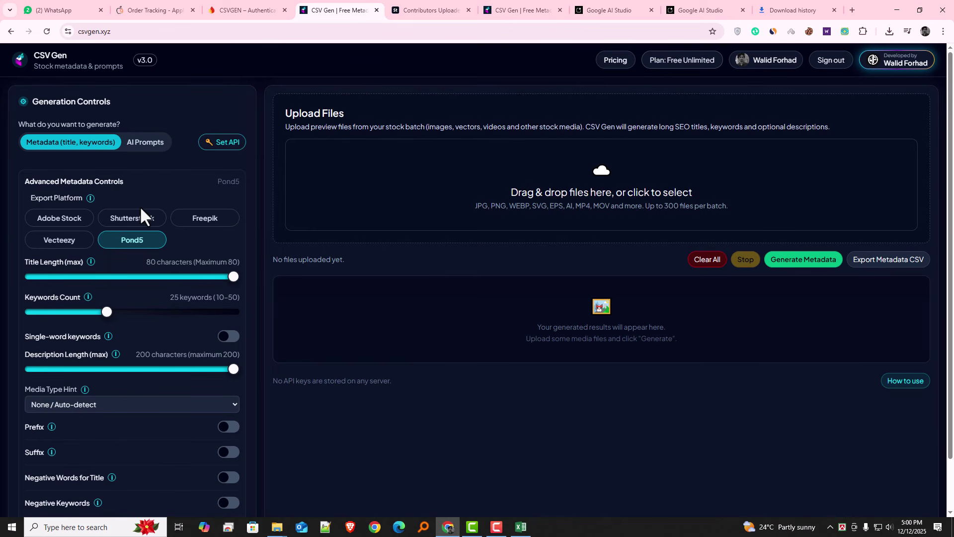
{"action": "scroll", "coordinate": [149, 208], "scroll_direction": "down", "scroll_amount": 2}
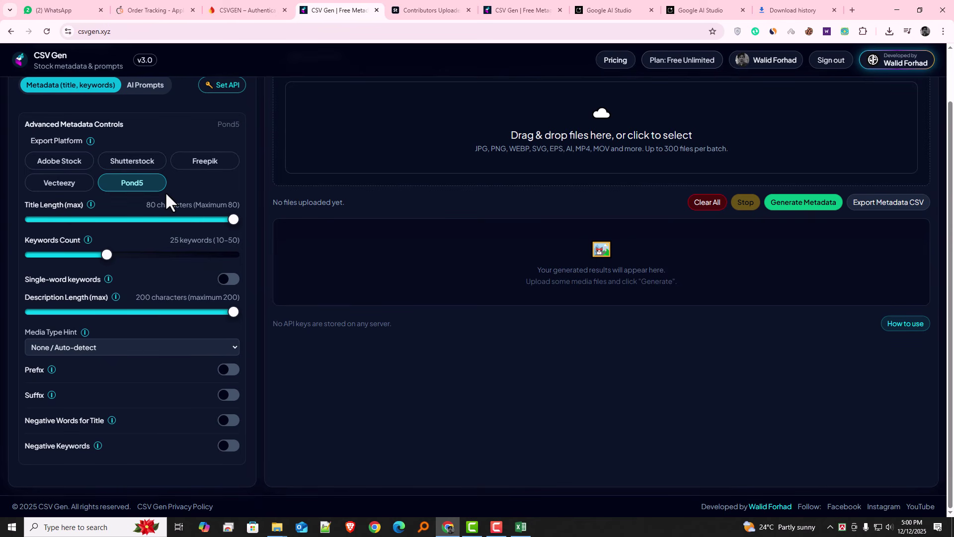
{"action": "scroll", "coordinate": [165, 192], "scroll_direction": "up", "scroll_amount": 2}
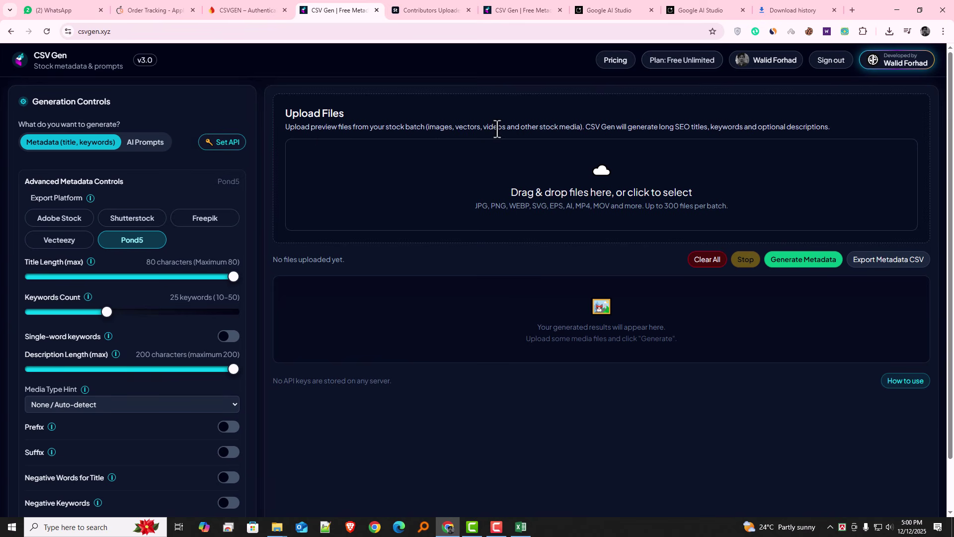
Step: Read the Upload Files heading and its description of the supported media and generated metadata
{"action": "left_click_drag", "start_coordinate": [285, 128], "coordinate": [869, 130]}
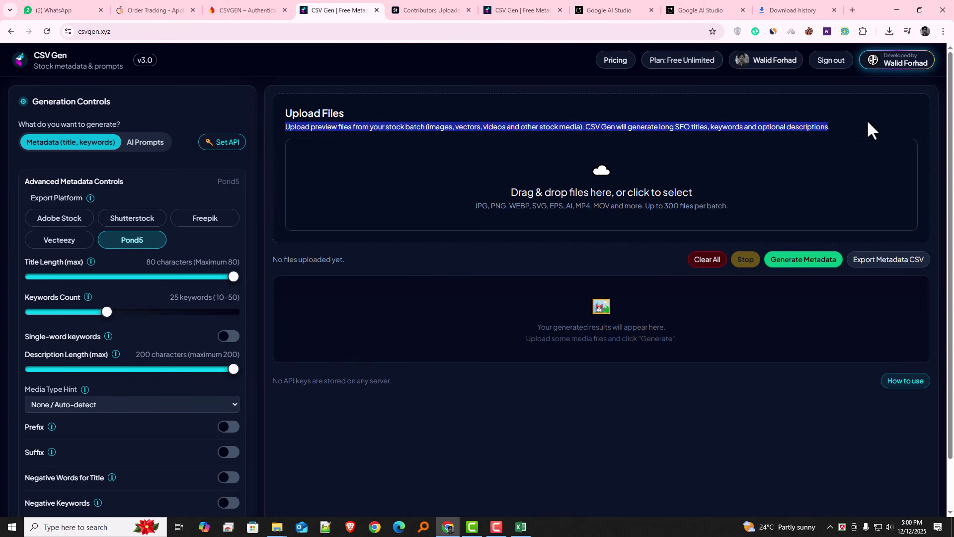
{"action": "left_click", "coordinate": [292, 119]}
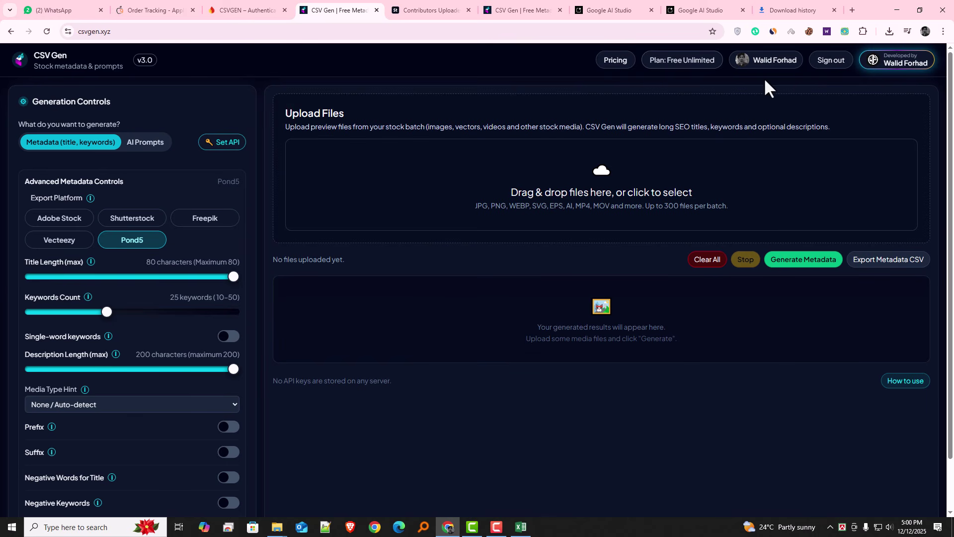
{"action": "left_click_drag", "start_coordinate": [285, 117], "coordinate": [358, 118]}
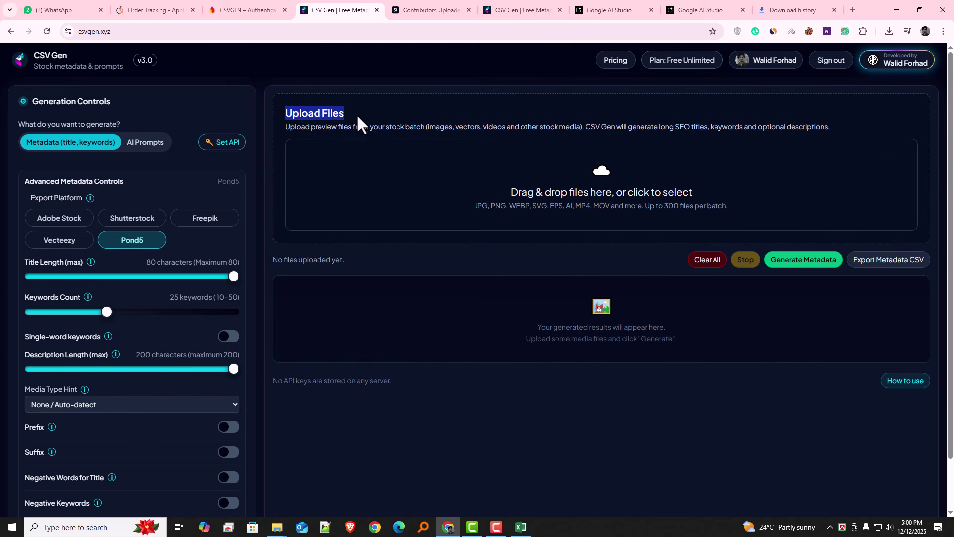
{"action": "left_click", "coordinate": [378, 102]}
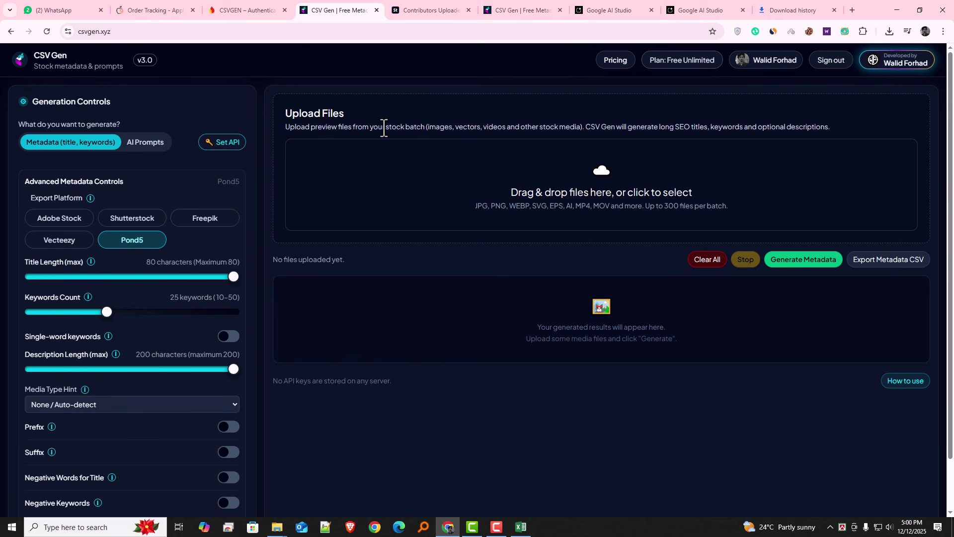
{"action": "triple_click", "coordinate": [383, 127]}
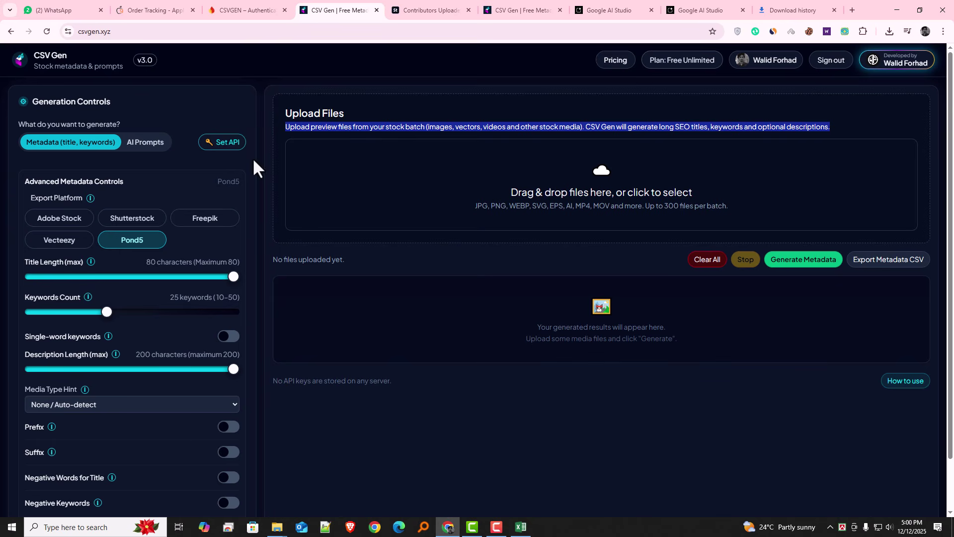
Step: View the Google Gemini API setup on this page and on the CSV Gen page with the loaded images, and close it
{"action": "left_click", "coordinate": [225, 144]}
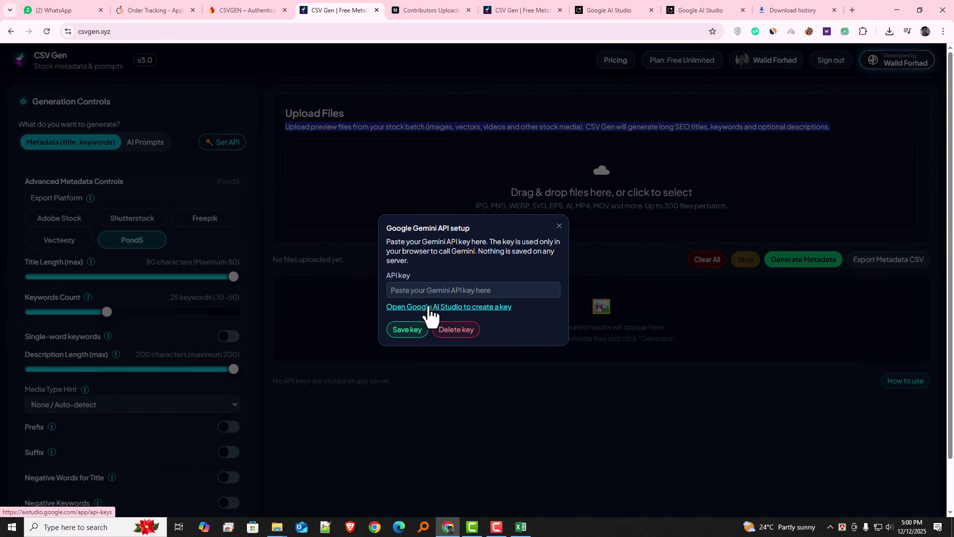
{"action": "left_click", "coordinate": [526, 18]}
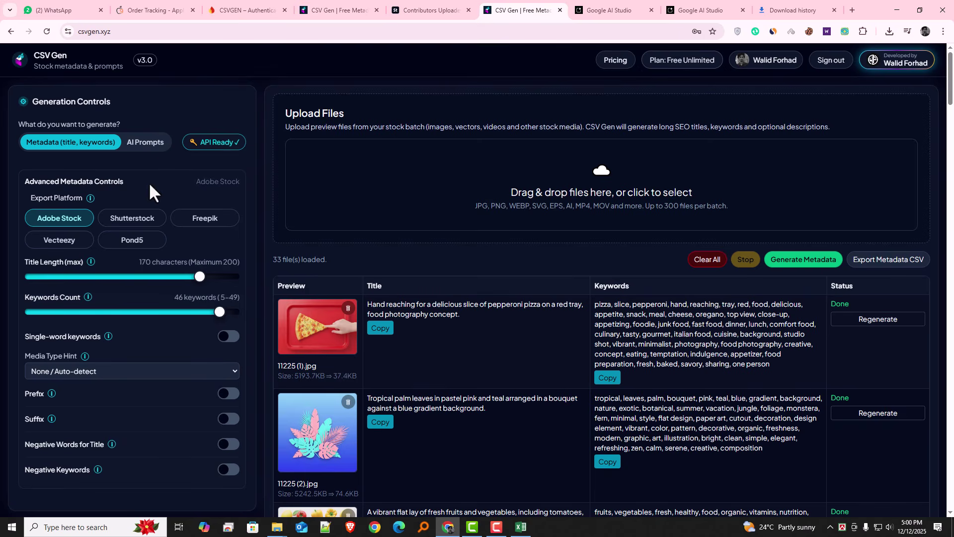
{"action": "left_click", "coordinate": [224, 144]}
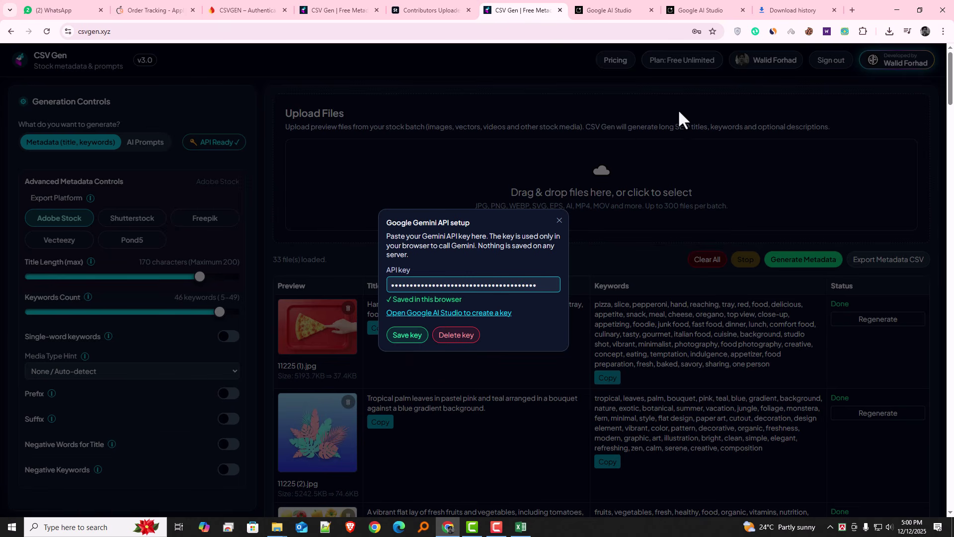
{"action": "left_click", "coordinate": [766, 77]}
{"action": "left_click", "coordinate": [559, 222]}
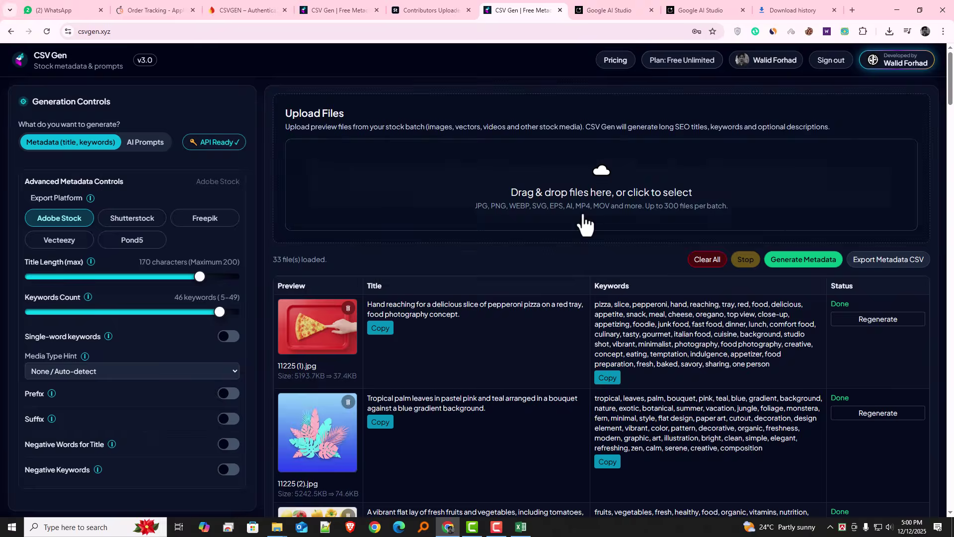
Step: Review the generated titles and keywords of the loaded images down the results table to about 11225 (30).jpg
{"action": "scroll", "coordinate": [840, 194], "scroll_direction": "down", "scroll_amount": 5}
{"action": "scroll", "coordinate": [382, 166], "scroll_direction": "down", "scroll_amount": 20}
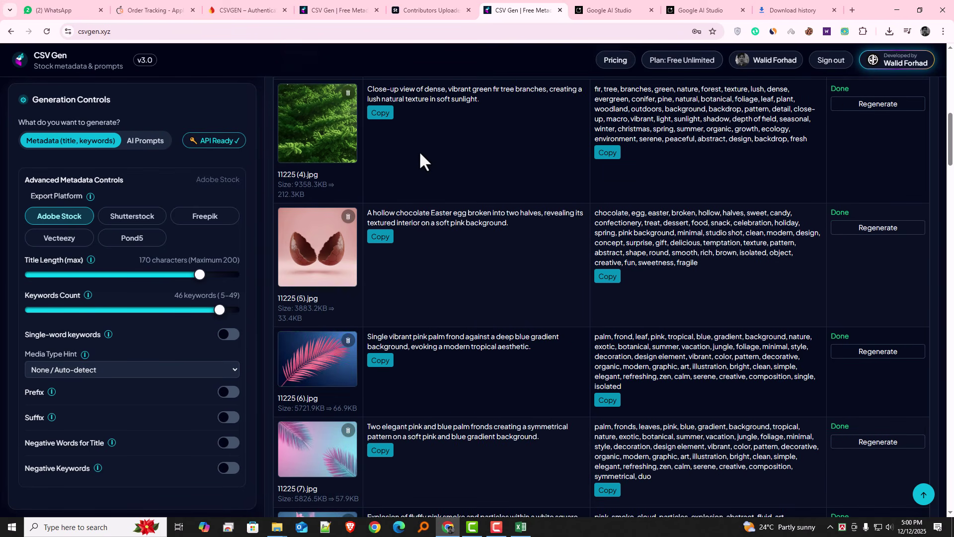
{"action": "scroll", "coordinate": [417, 184], "scroll_direction": "down", "scroll_amount": 20}
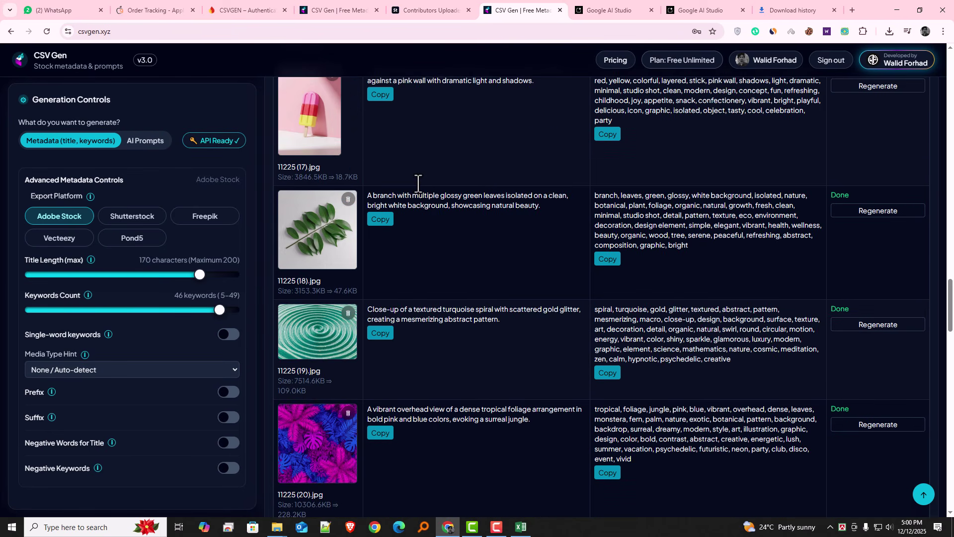
{"action": "scroll", "coordinate": [419, 191], "scroll_direction": "down", "scroll_amount": 15}
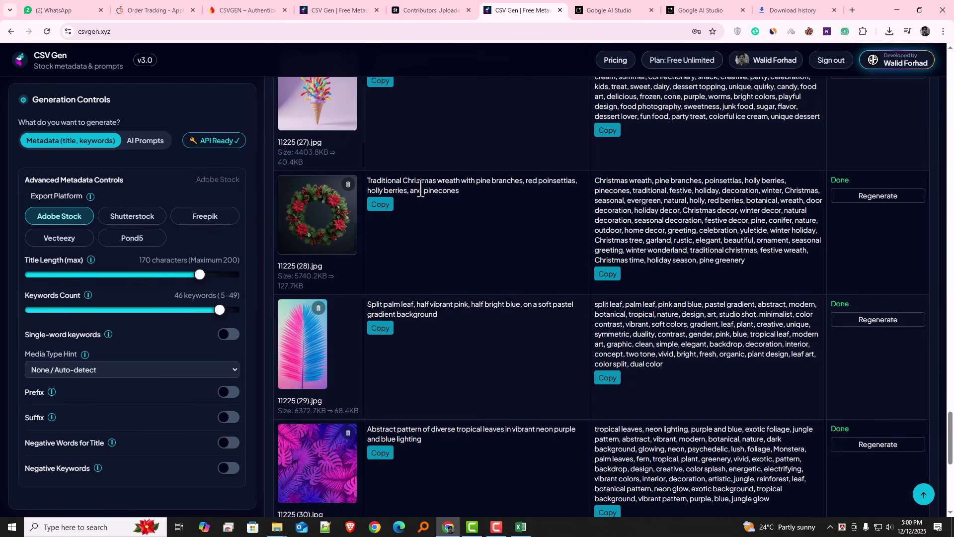